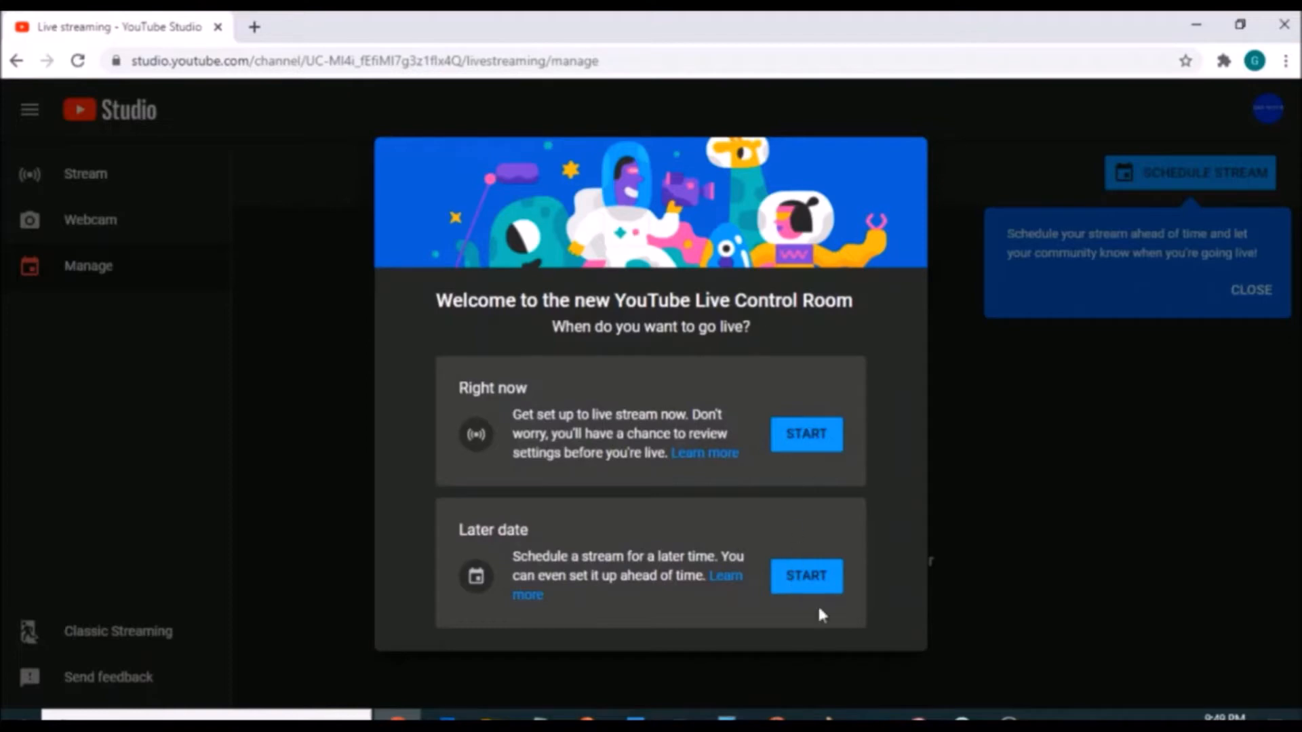
- Skip the Later date setup and the schedule-stream hint, and open the Stream Now Classic dashboard from Classic Streaming
click(810, 577)
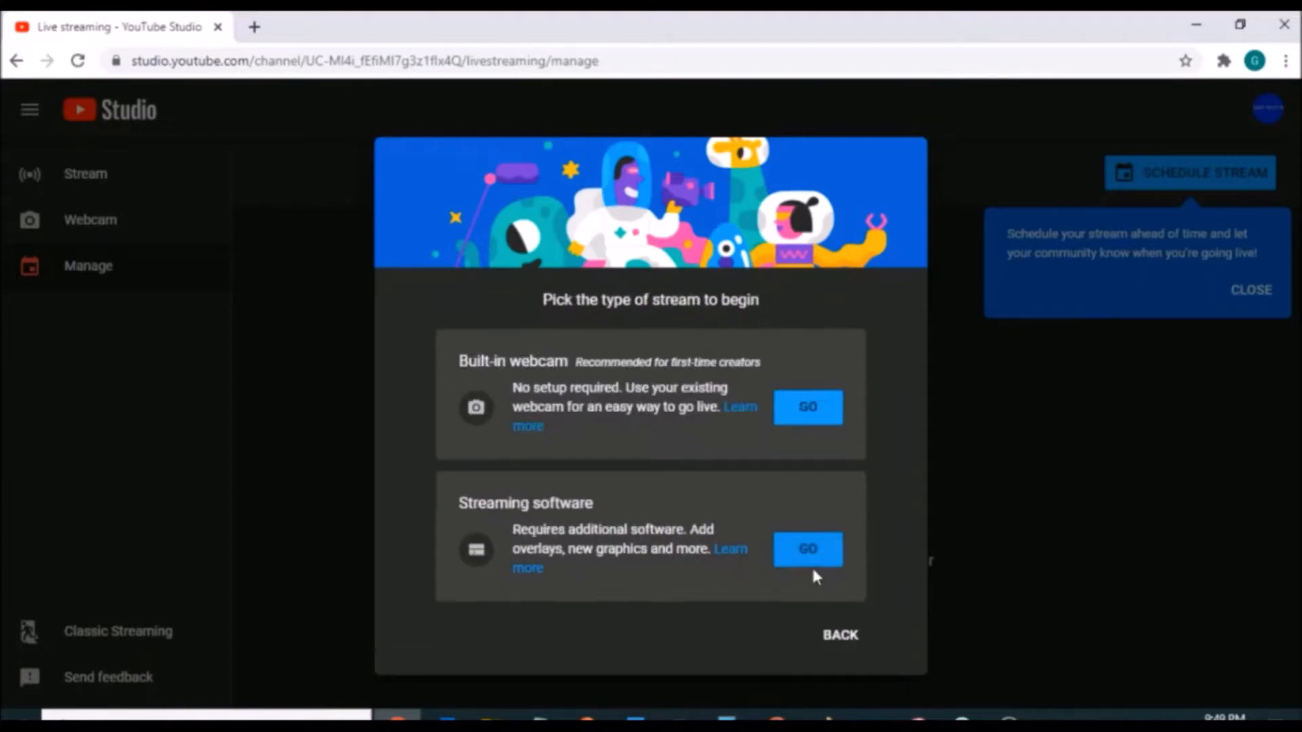
click(1158, 328)
click(1252, 292)
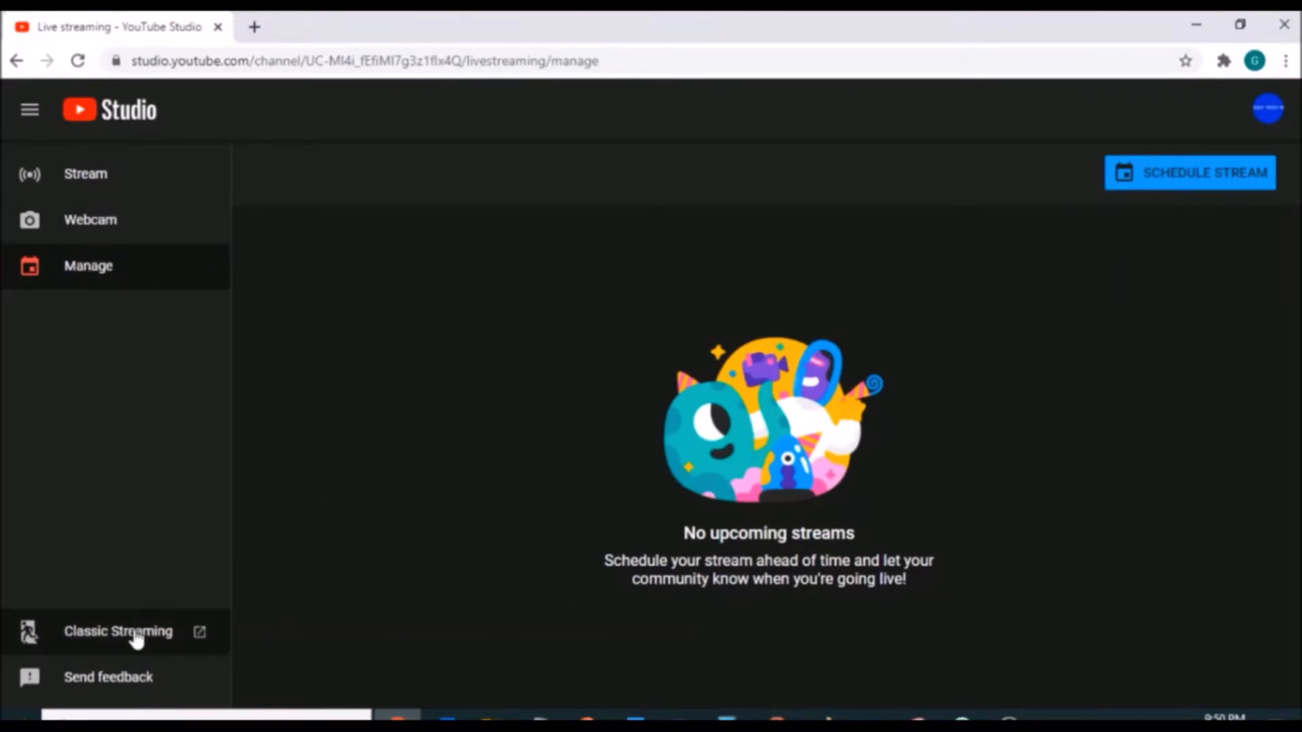
click(132, 640)
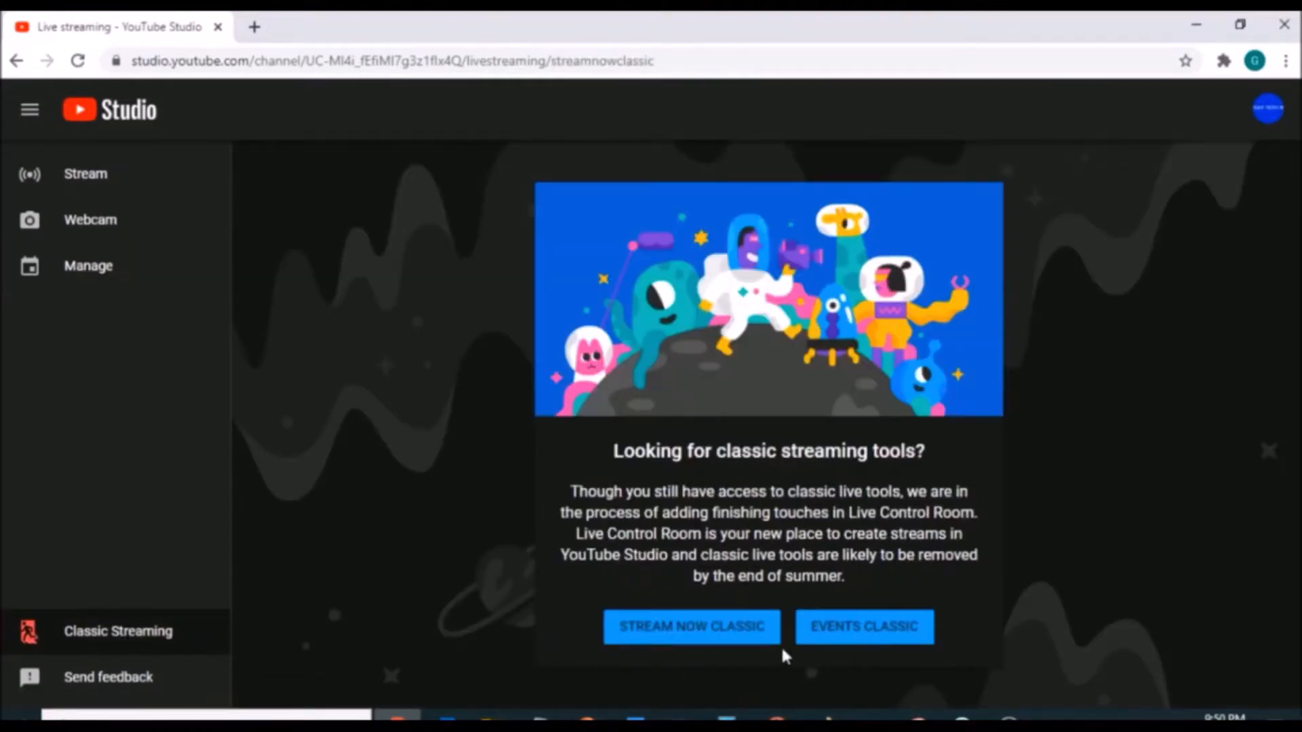
click(734, 627)
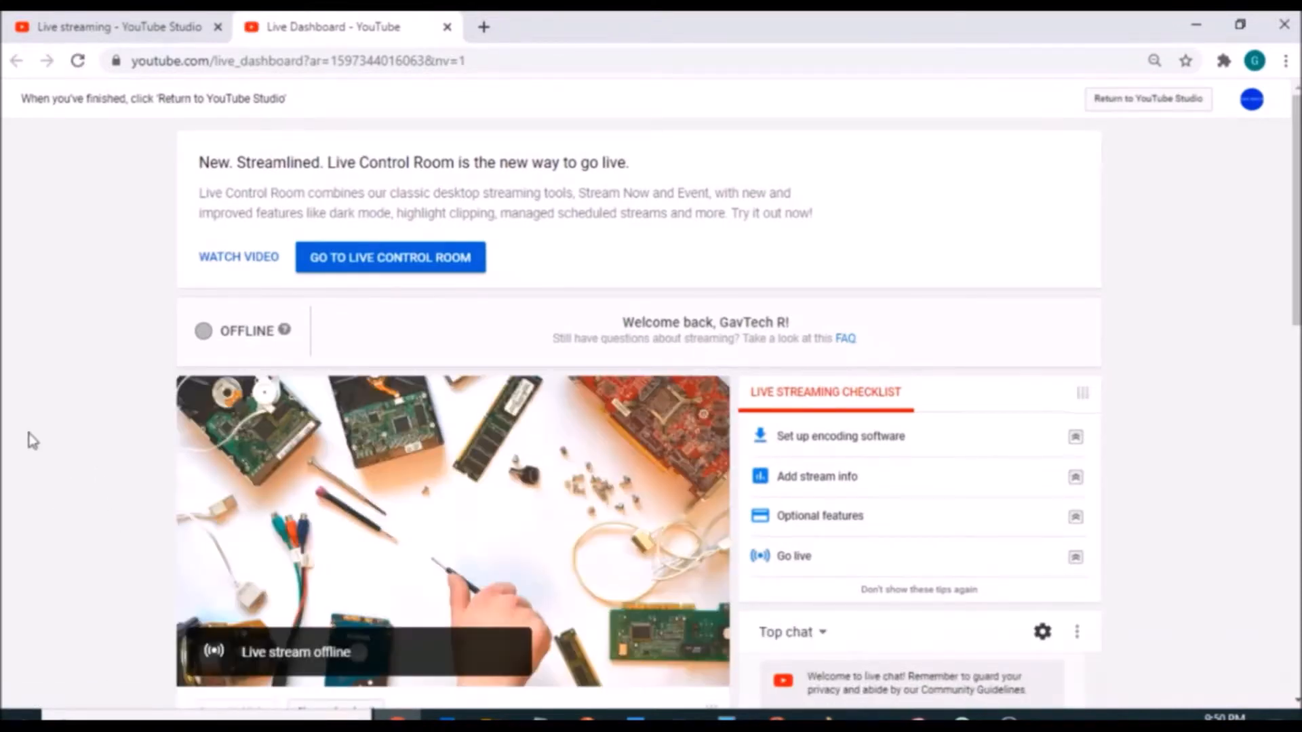
- Look over the live dashboard's stream preview, basic info, encoder setup, chat, analytics and share sections
scroll(29, 437, down, 3)
scroll(30, 438, up, 3)
scroll(520, 441, down, 13)
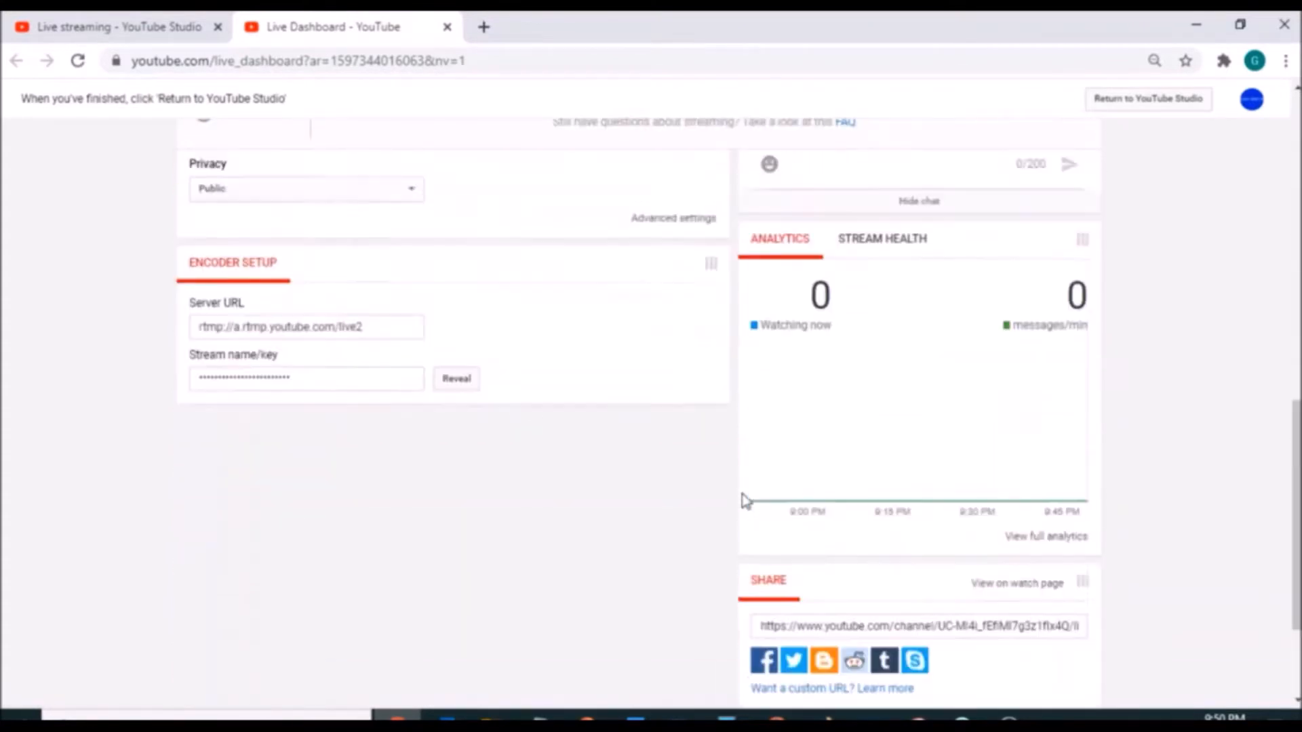
scroll(746, 501, up, 2)
scroll(835, 333, up, 4)
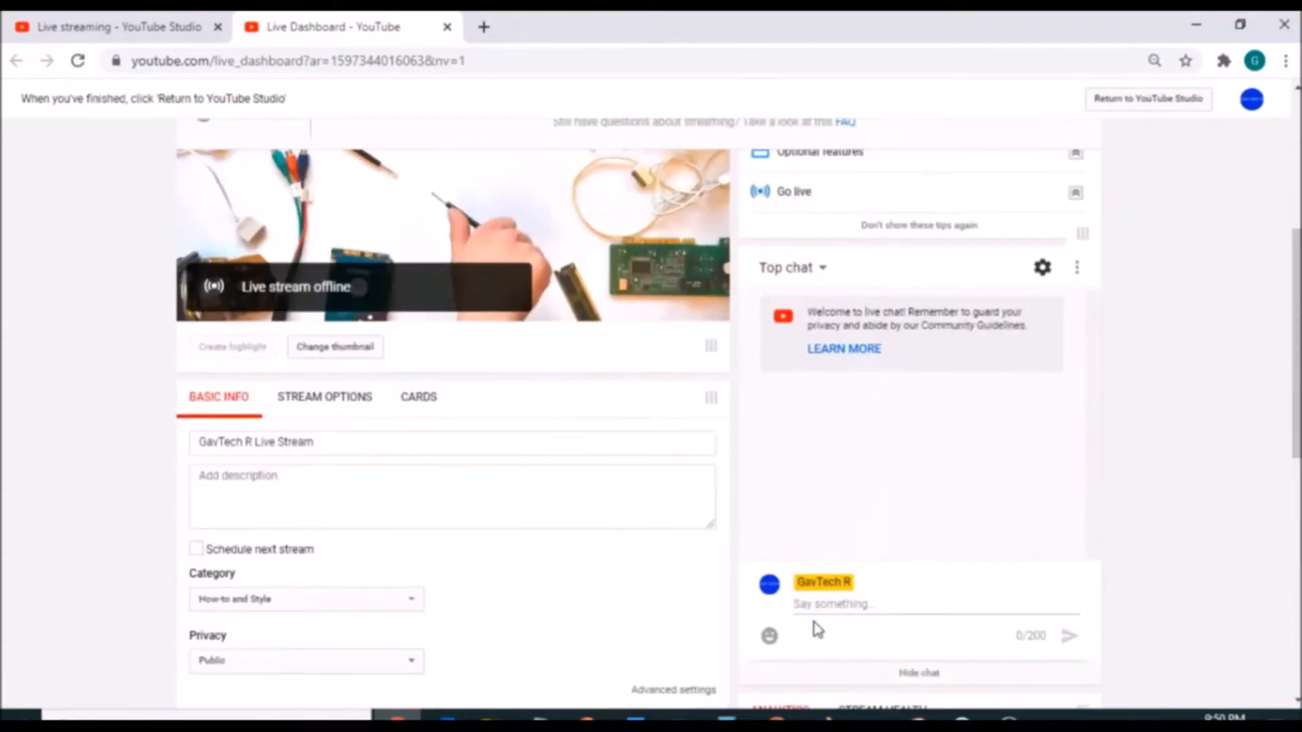
scroll(1060, 442, up, 4)
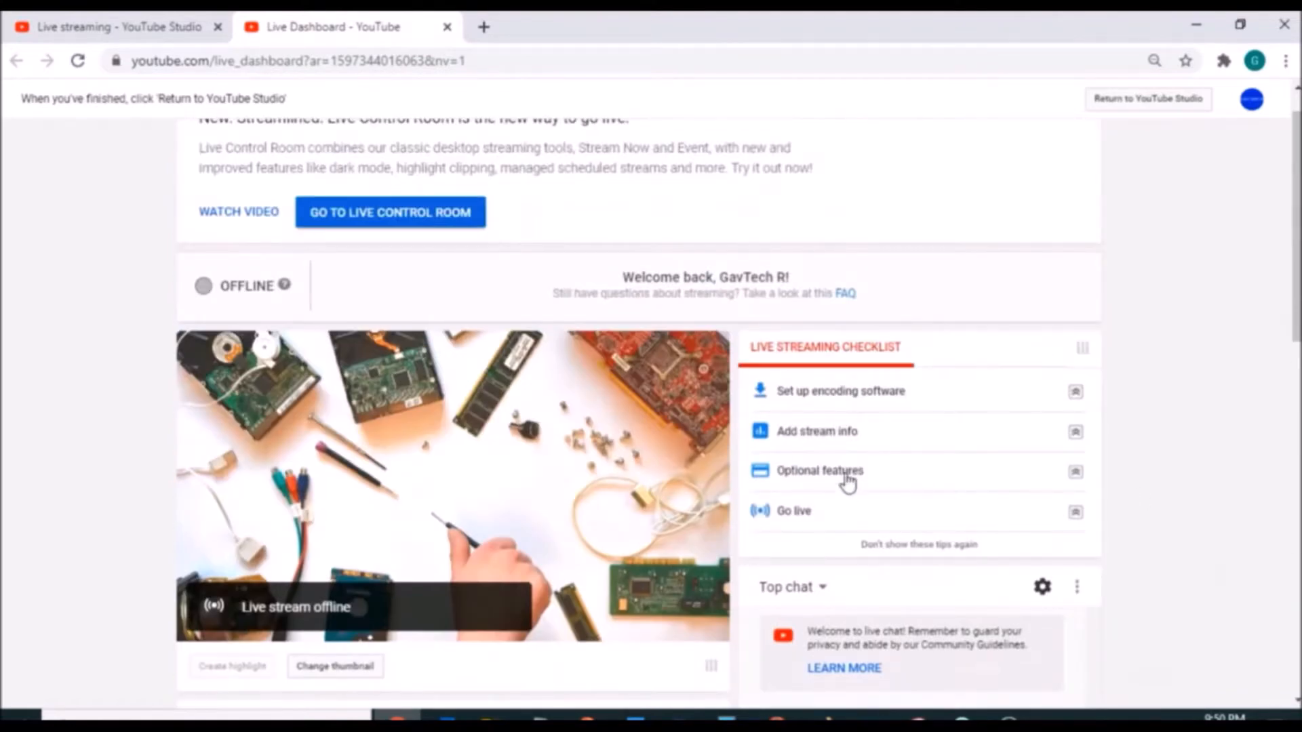
- Expand all four Live Streaming Checklist items to read their tips, and set the checklist not to be shown again
click(1075, 395)
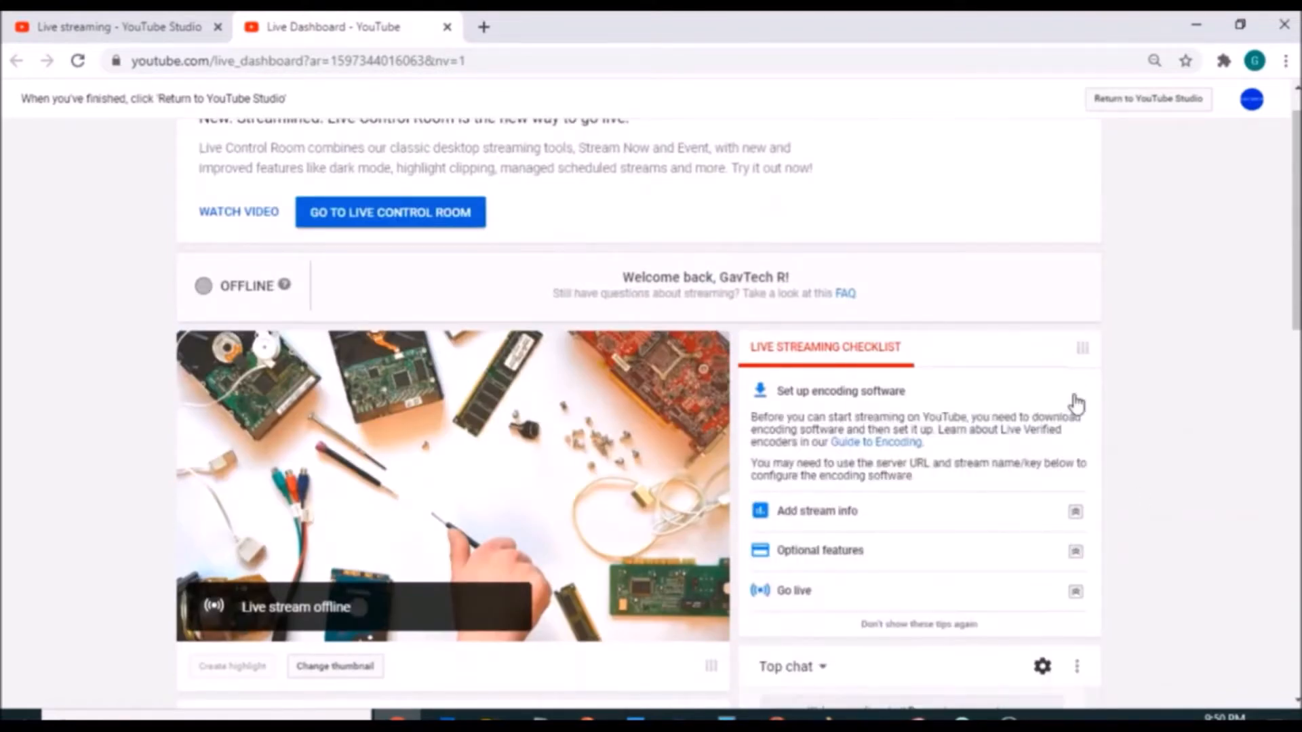
click(1076, 511)
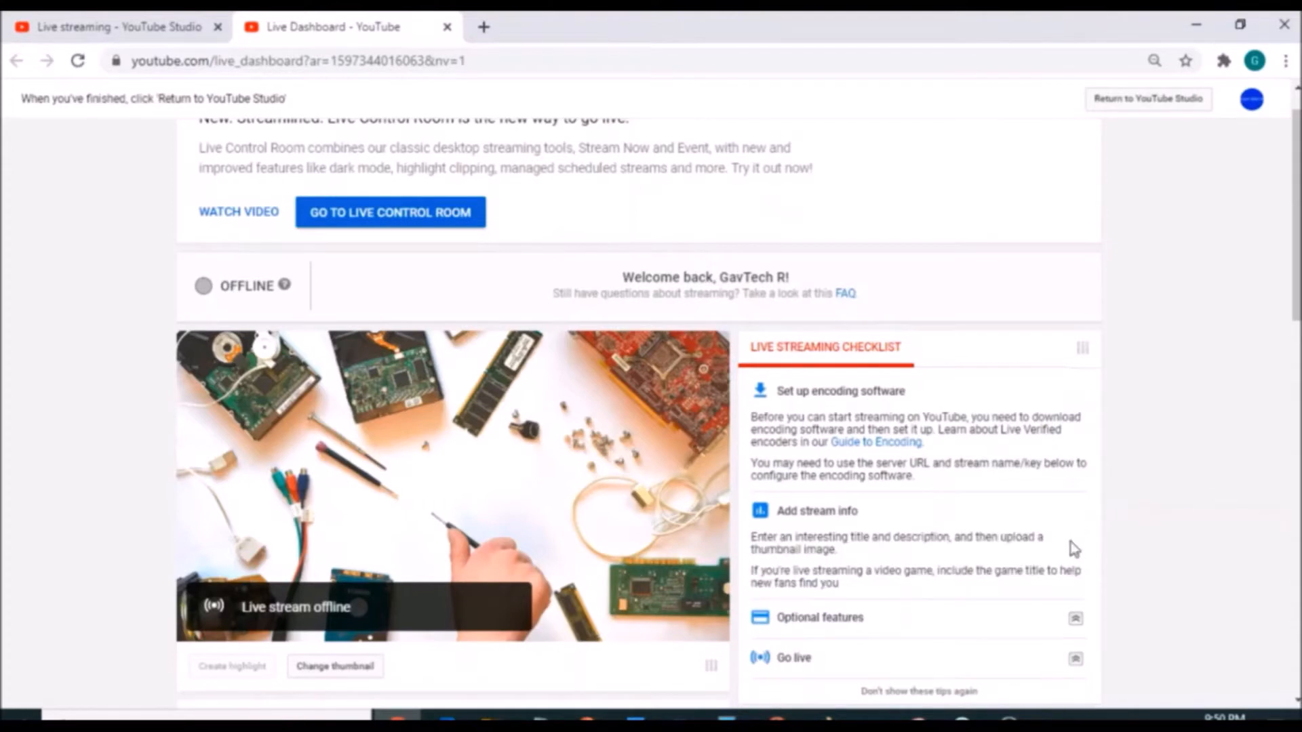
scroll(799, 412, down, 2)
click(1075, 461)
scroll(1065, 380, down, 4)
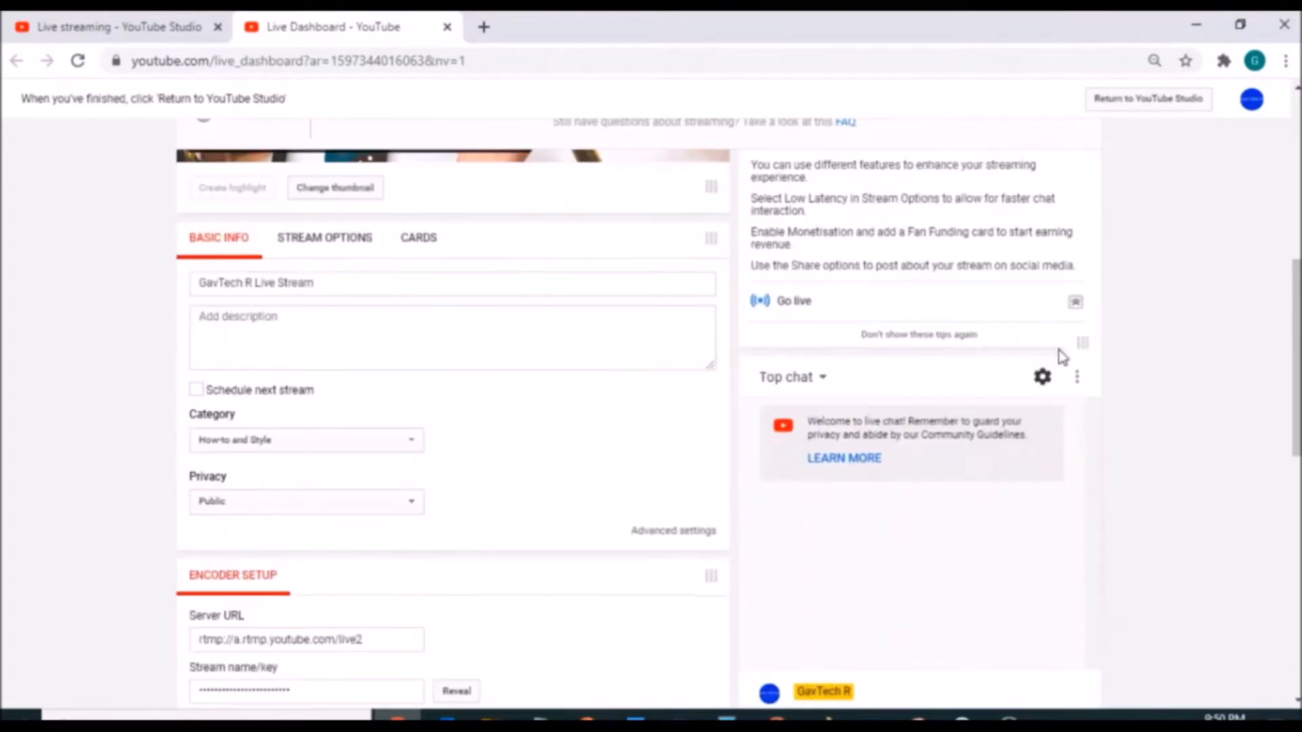
click(1072, 305)
scroll(1113, 383, up, 4)
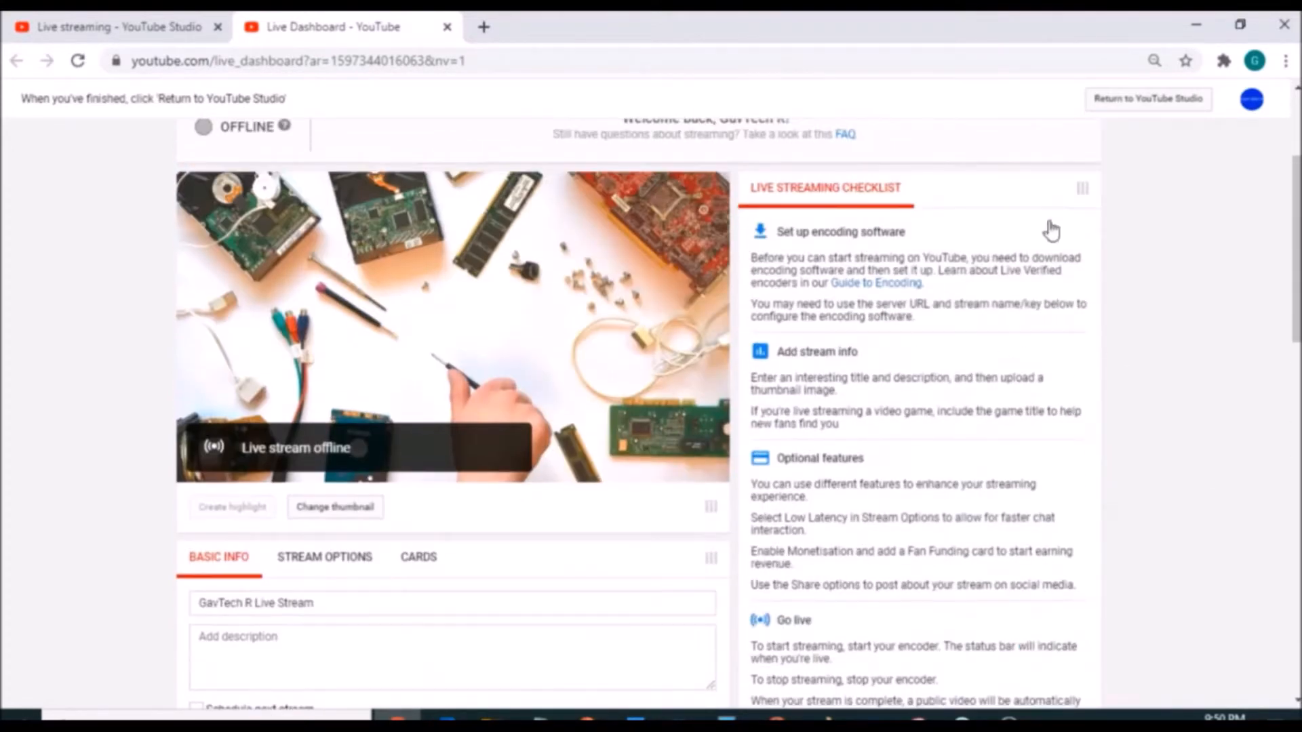
scroll(1038, 456, down, 4)
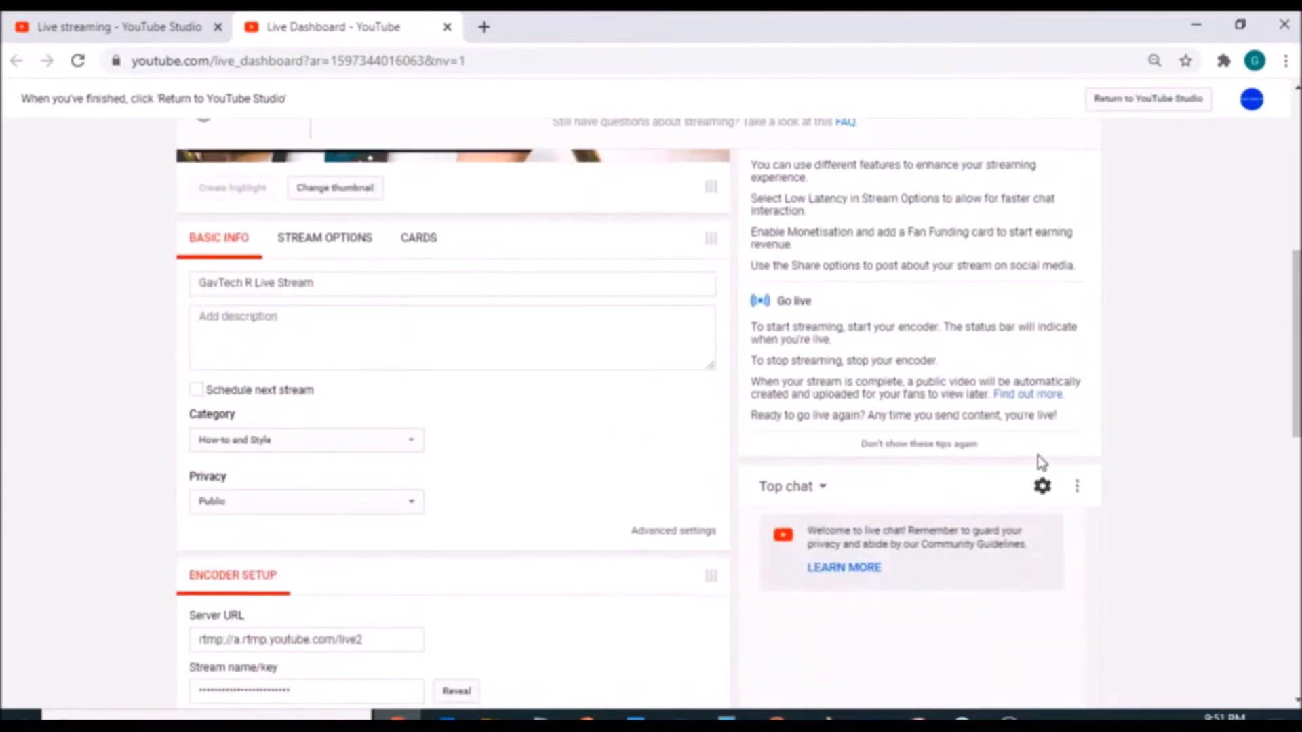
click(933, 450)
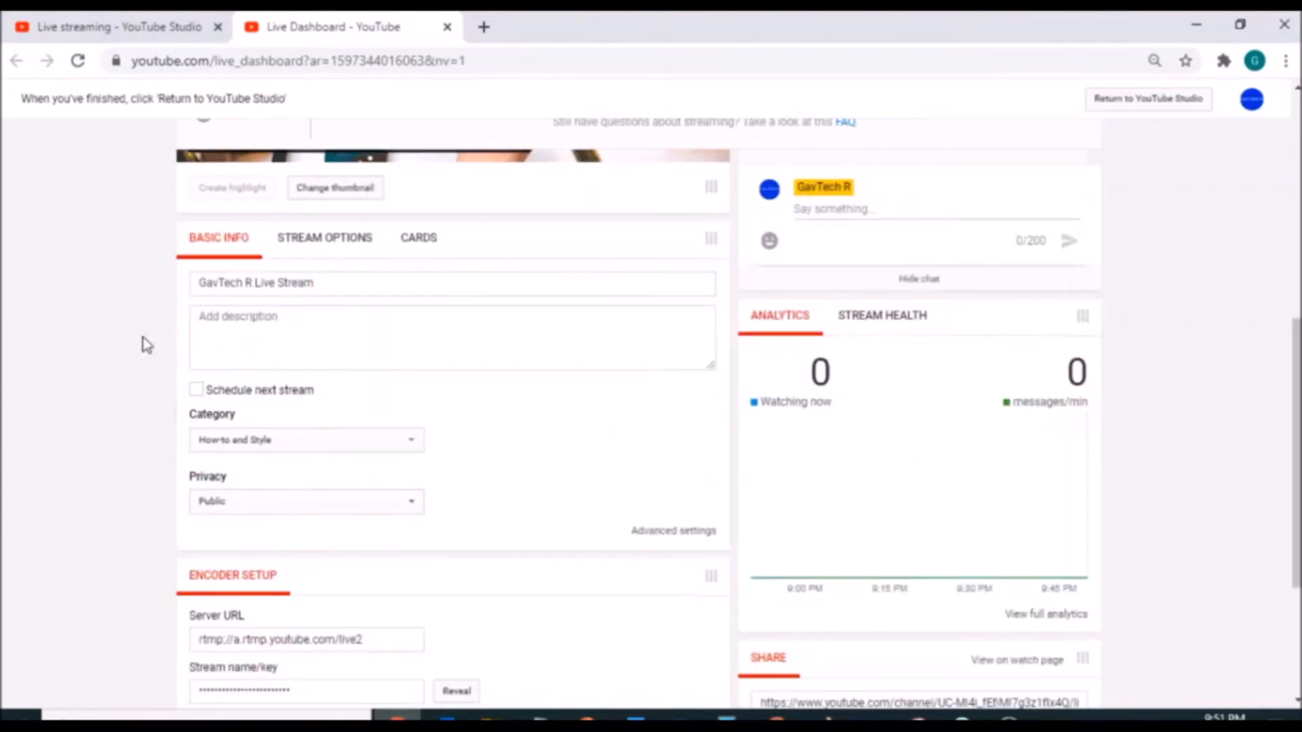
- Display the live stream's Stream Options to review the DVR, archive, latency and added delay settings
scroll(160, 270, up, 4)
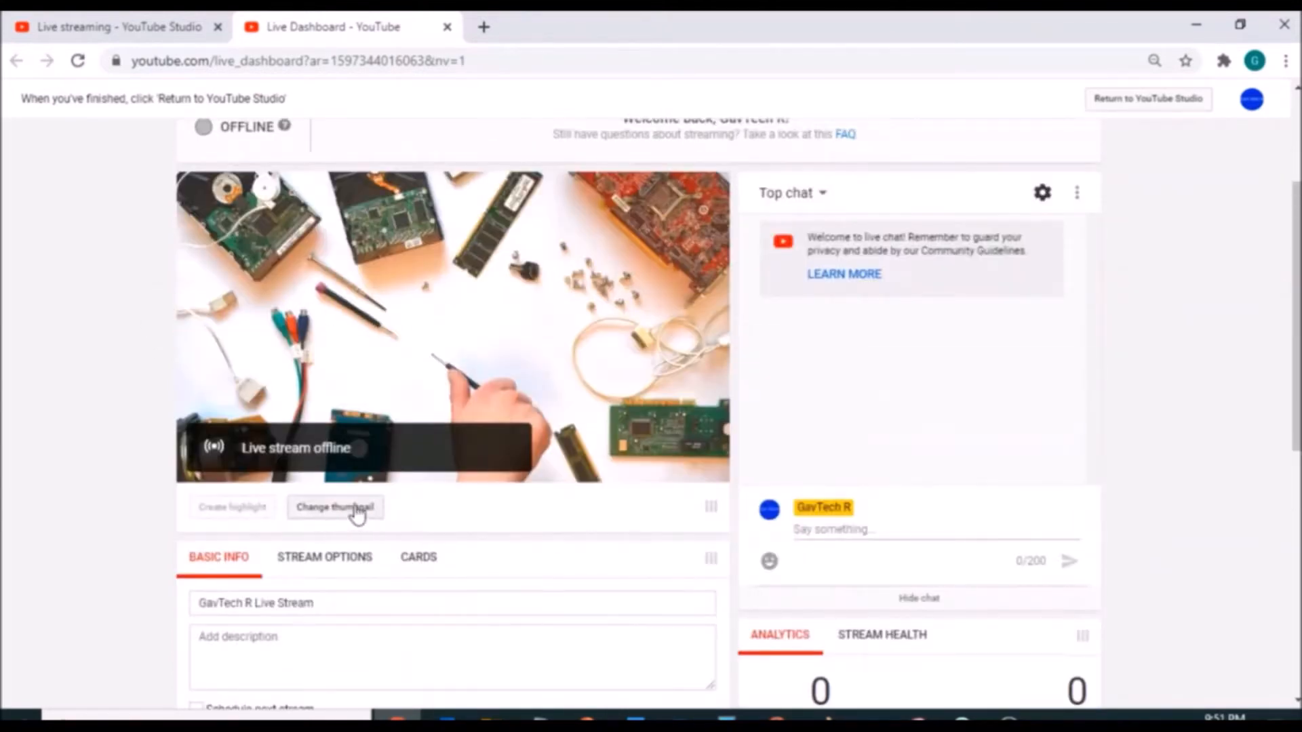
scroll(83, 400, down, 2)
click(325, 400)
scroll(33, 427, down, 2)
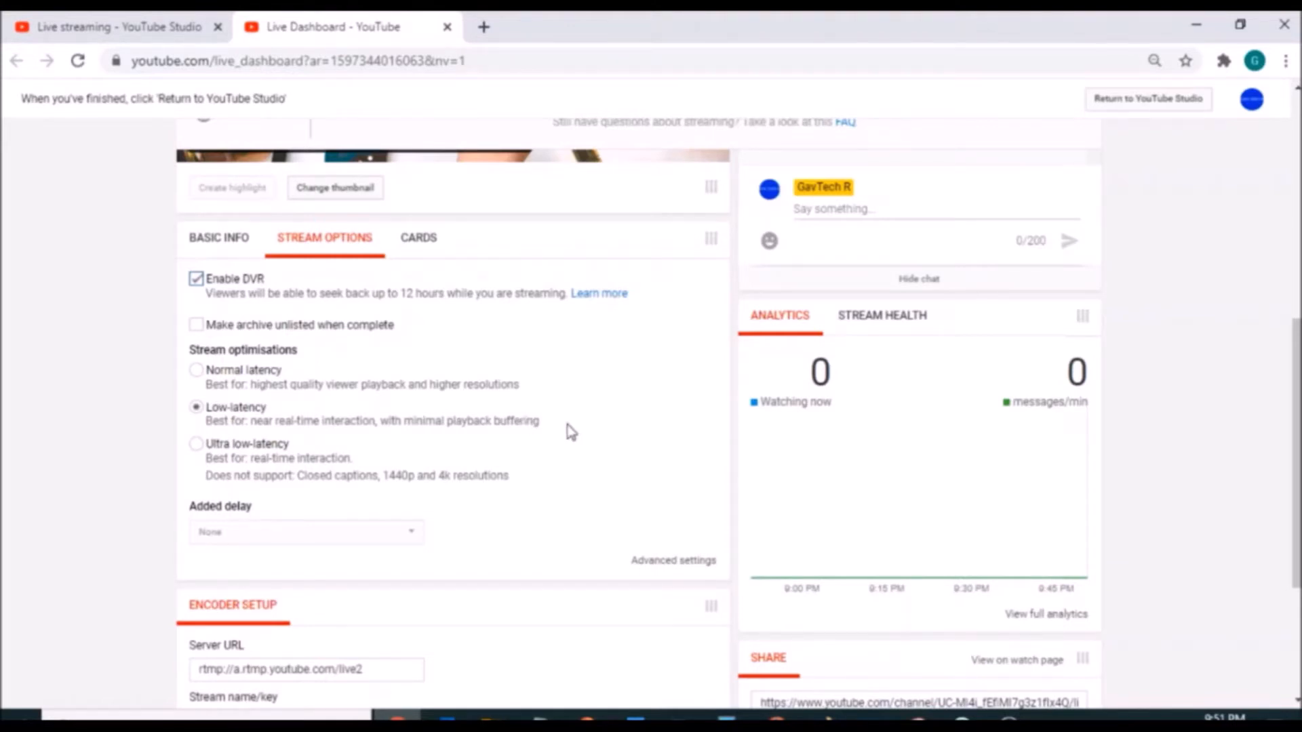
- Review the live stream's advanced settings on their separate page and close that page
click(651, 561)
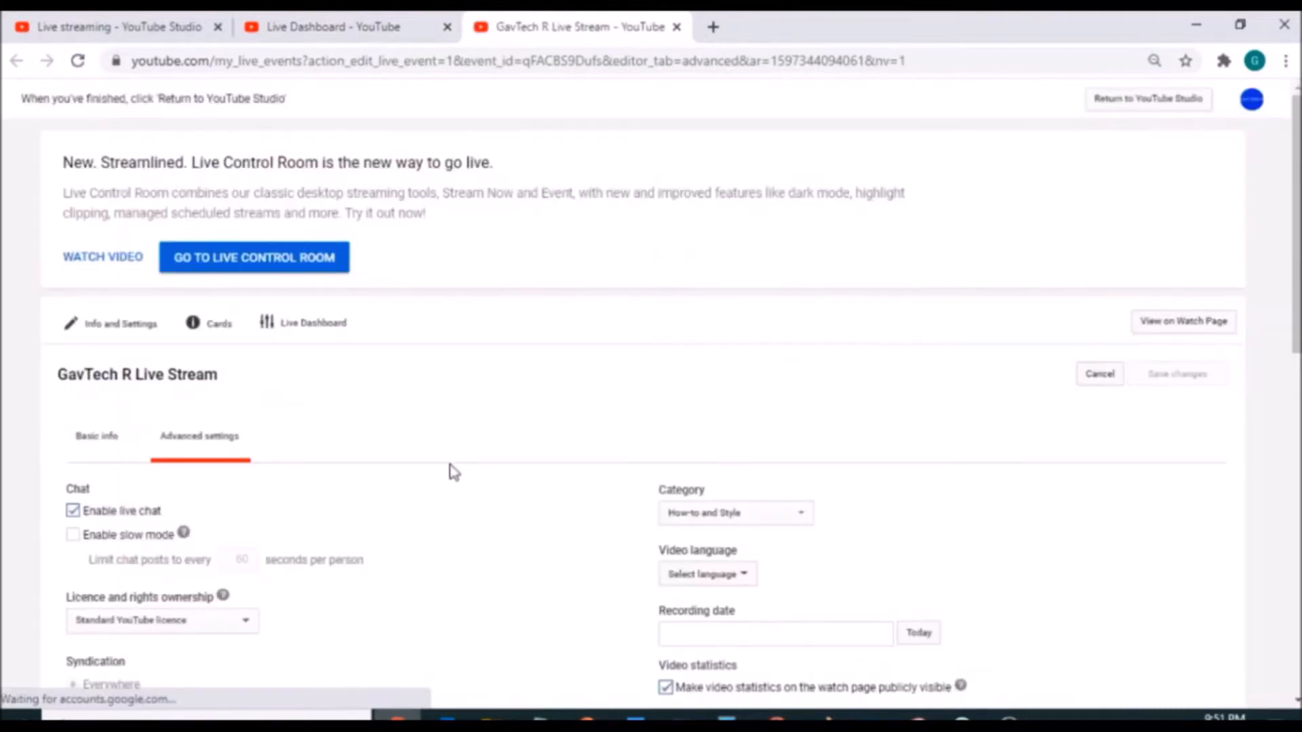
scroll(450, 468, down, 7)
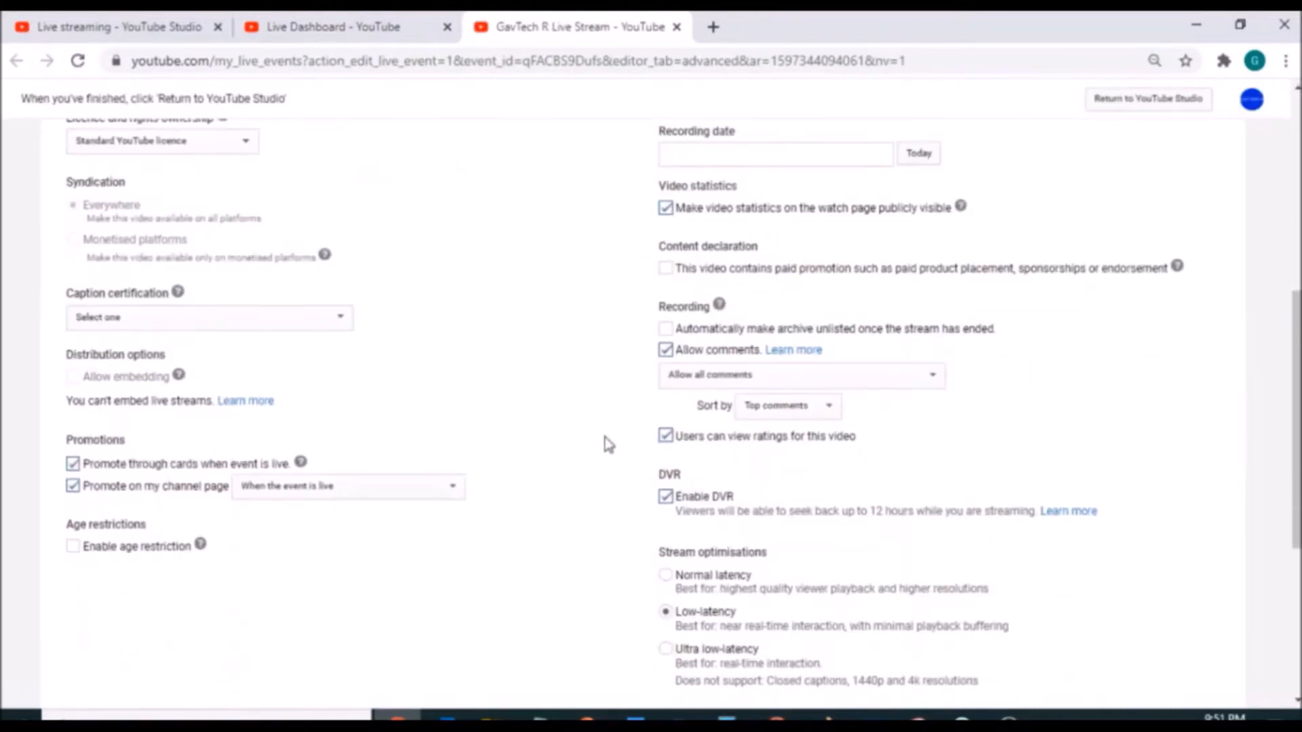
scroll(607, 443, up, 7)
click(676, 27)
- Select the server URL in the encoder setup, reveal the stream key, and reload the dashboard to show the key again
scroll(148, 510, down, 2)
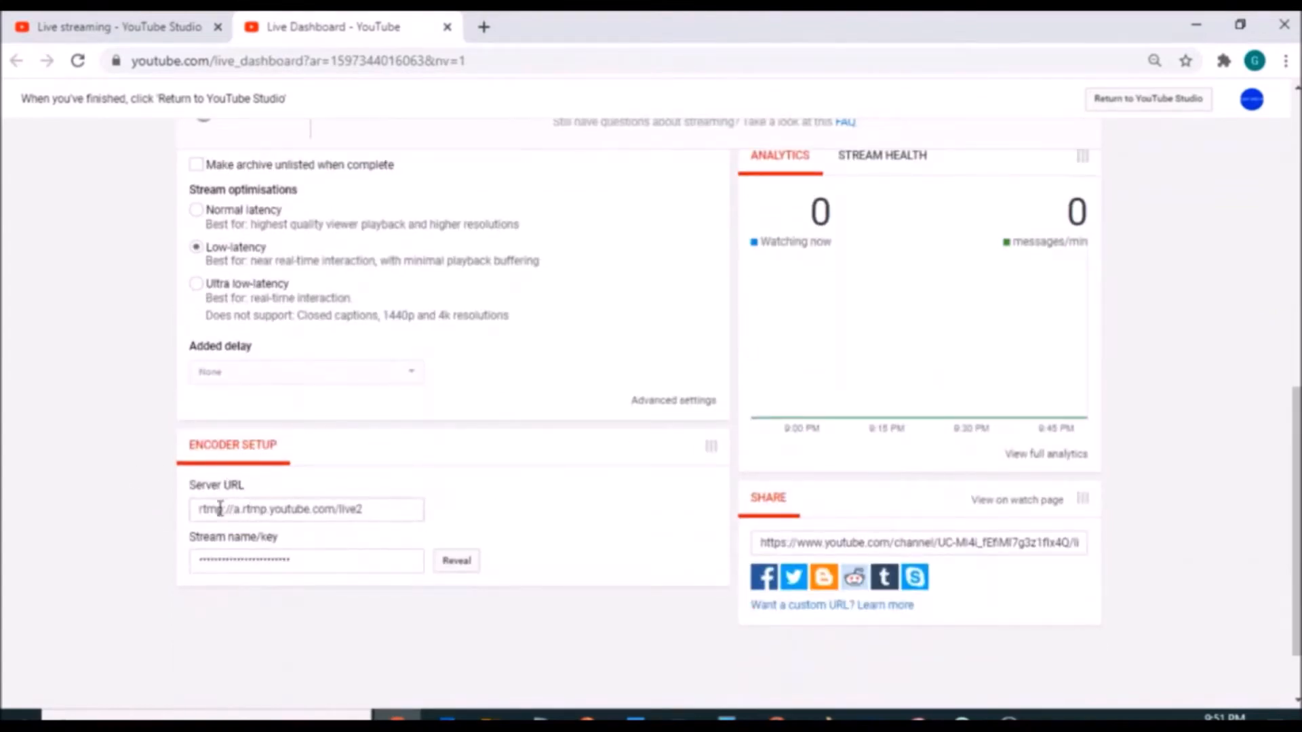
click(376, 510)
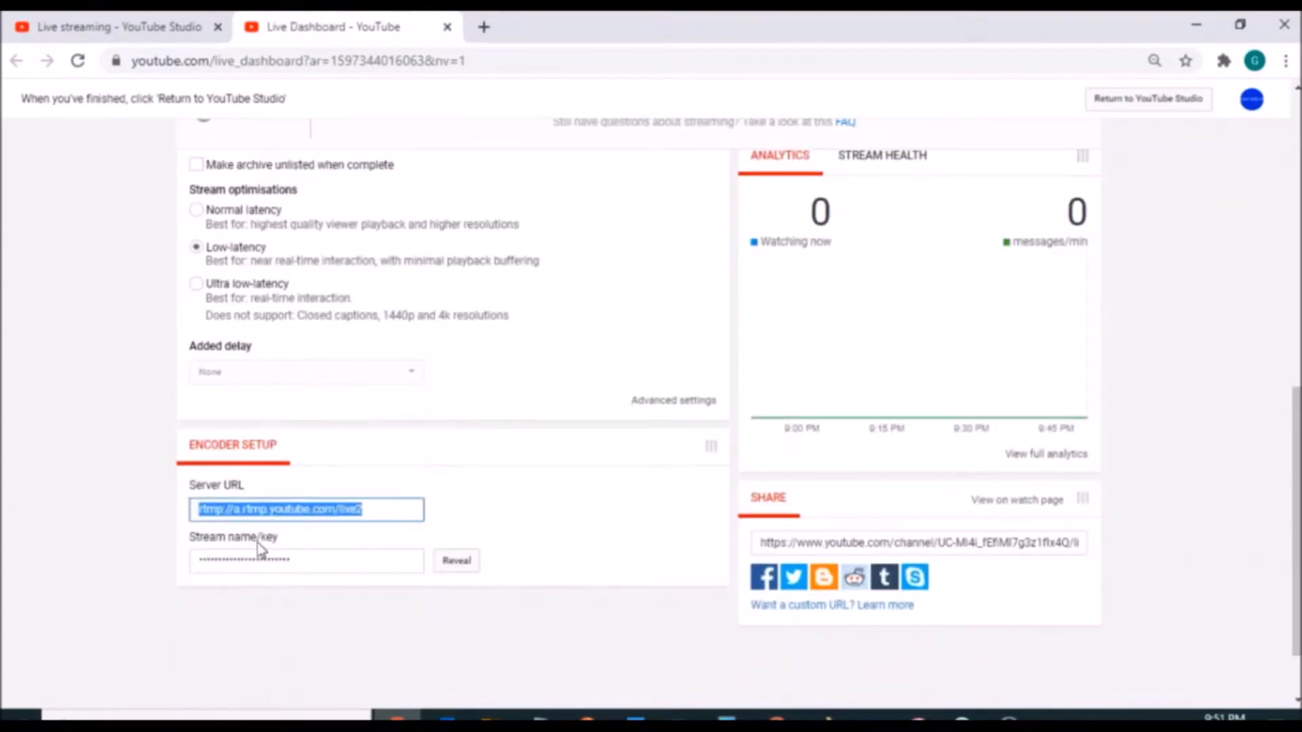
click(456, 563)
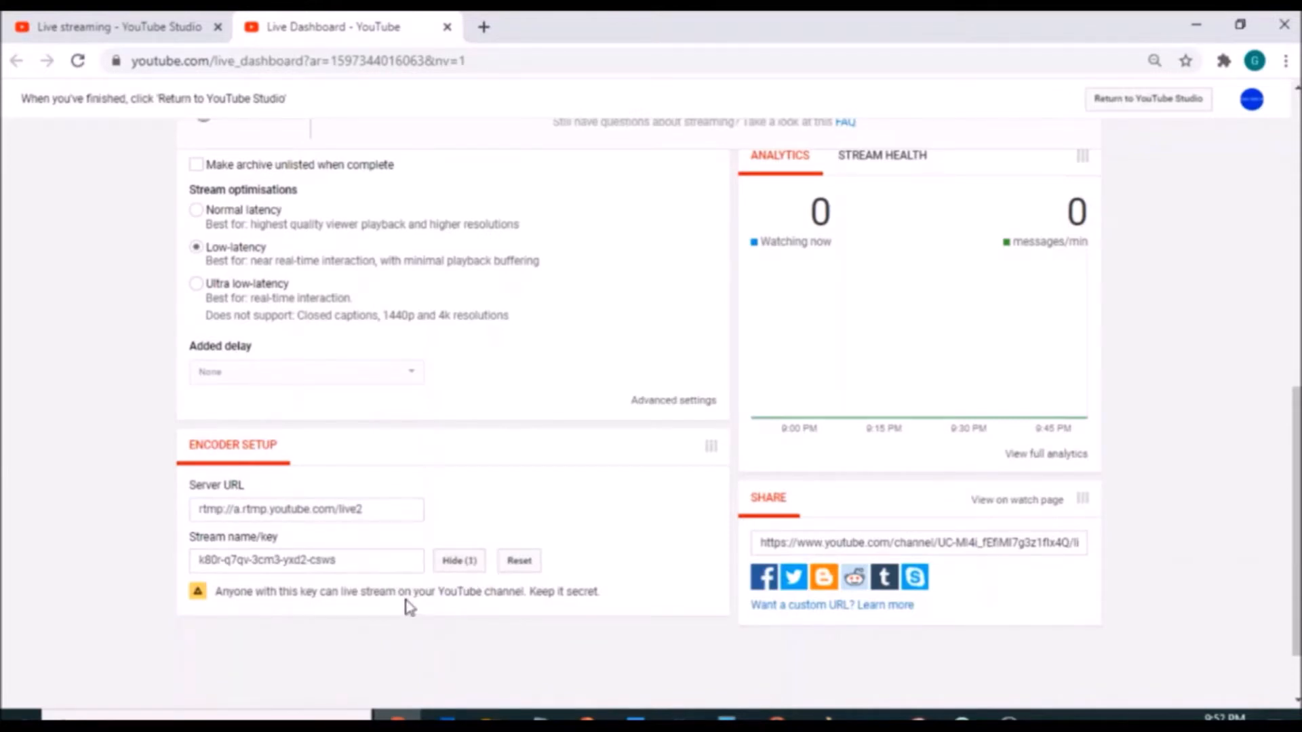
click(454, 564)
click(78, 62)
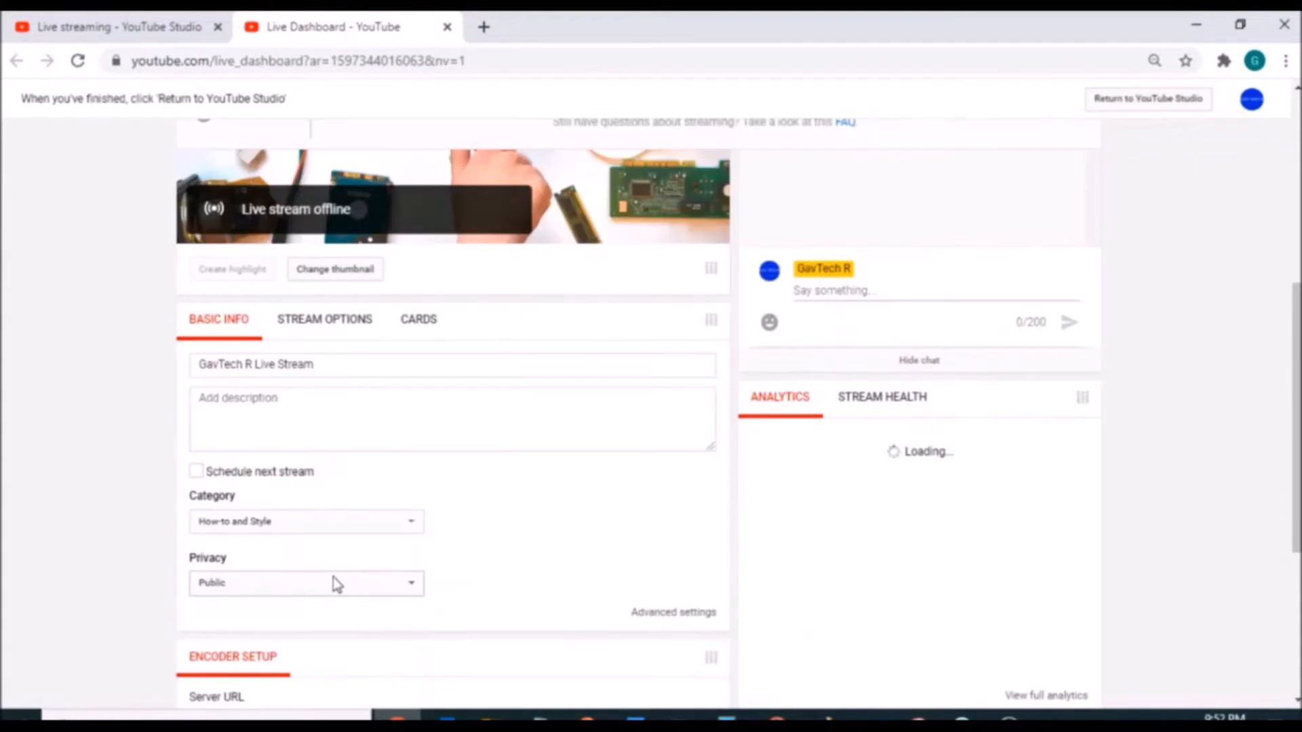
scroll(333, 576, down, 5)
click(456, 446)
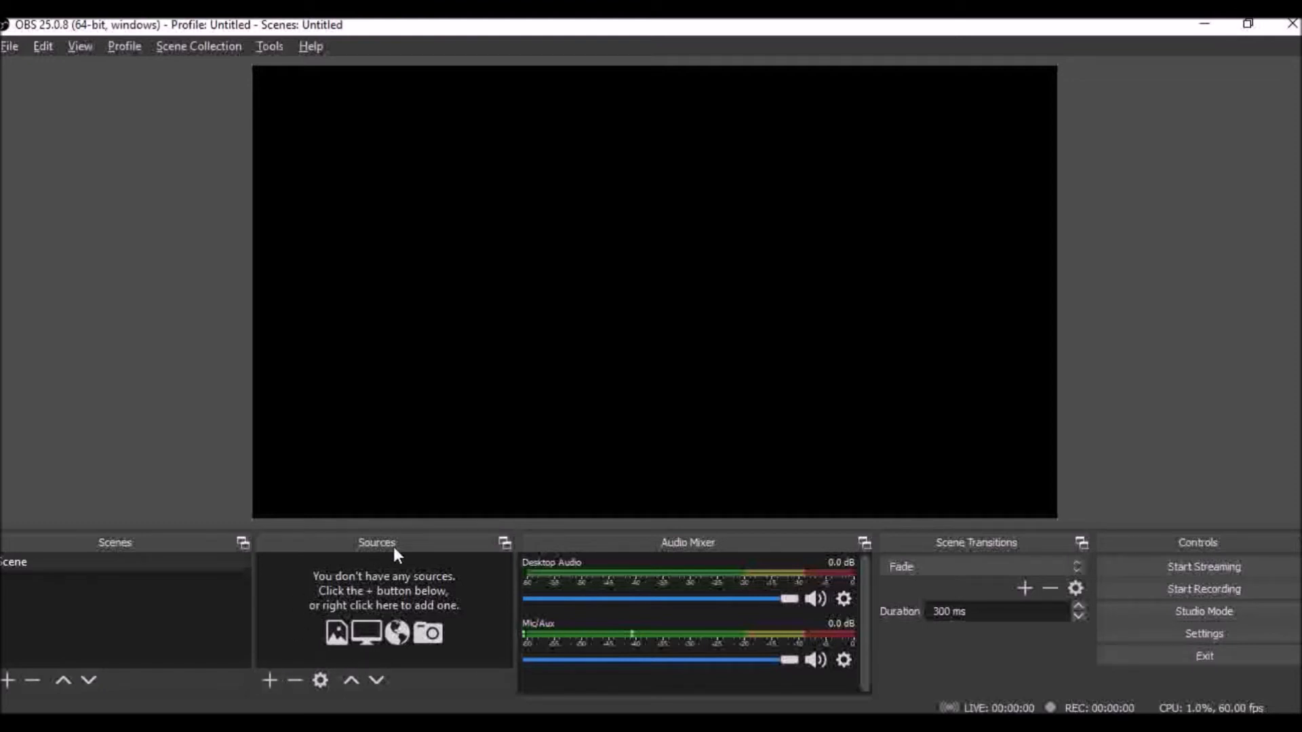
- Switch to OBS, add a new visible Media Source to the scene, and scale its video to fit the canvas
click(269, 680)
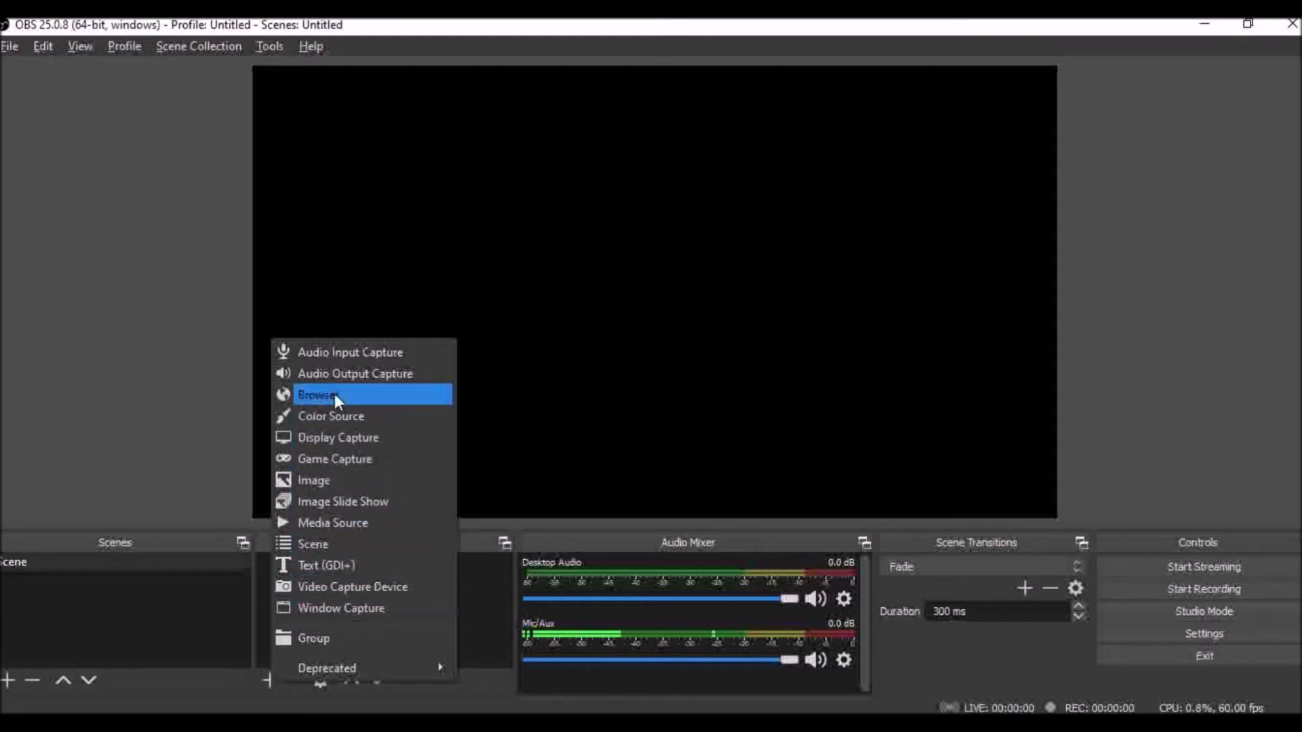
click(348, 522)
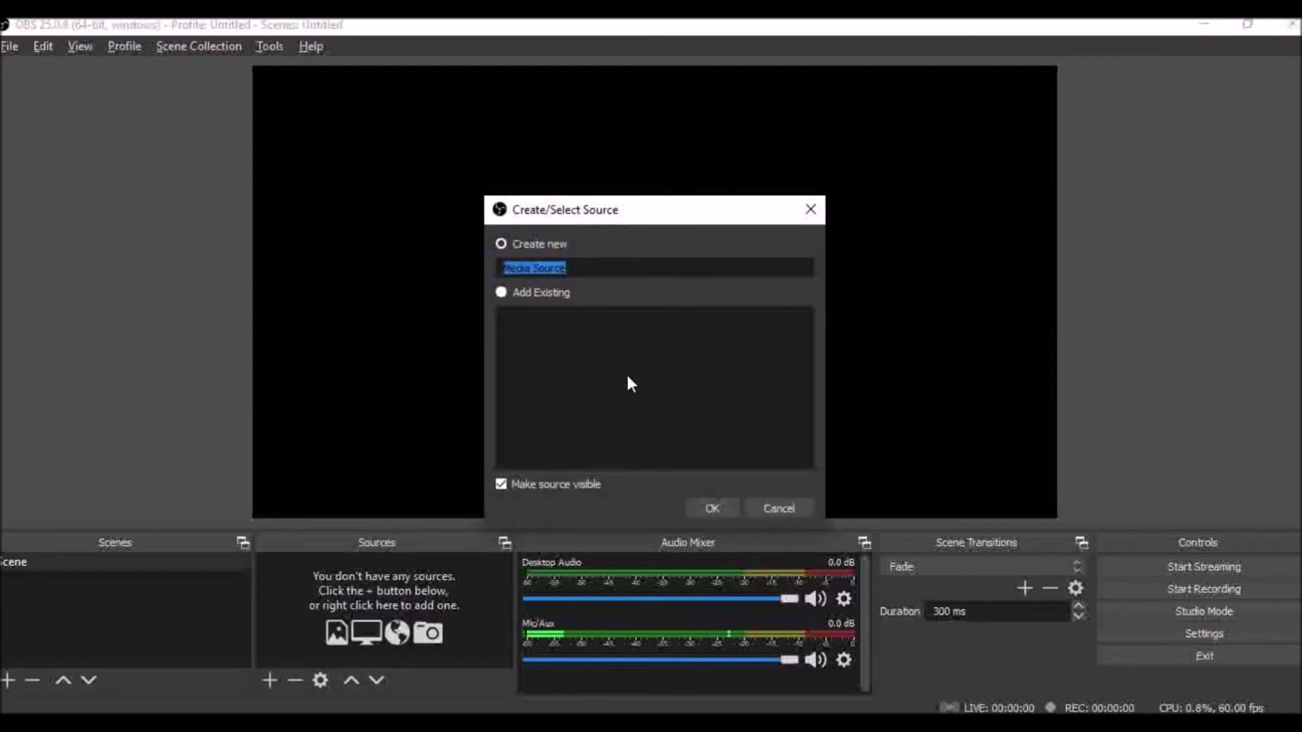
click(709, 508)
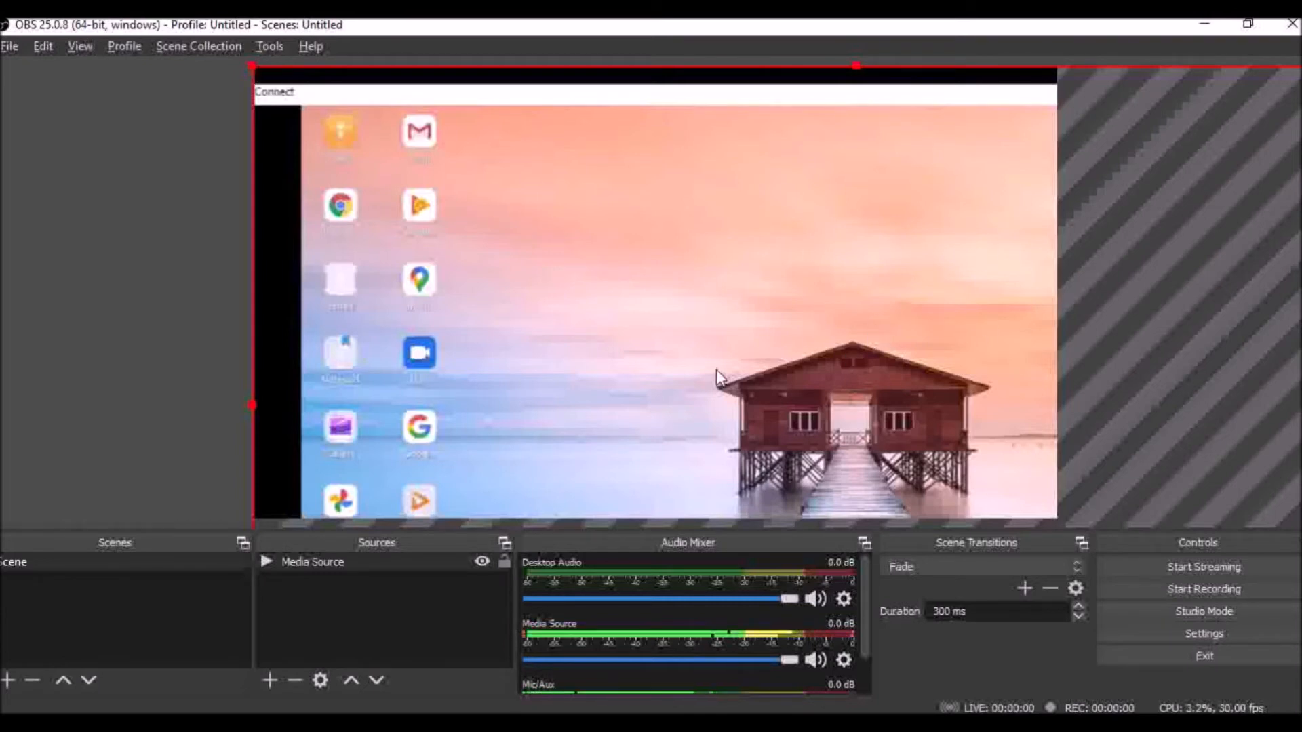
drag(251, 65, 286, 100)
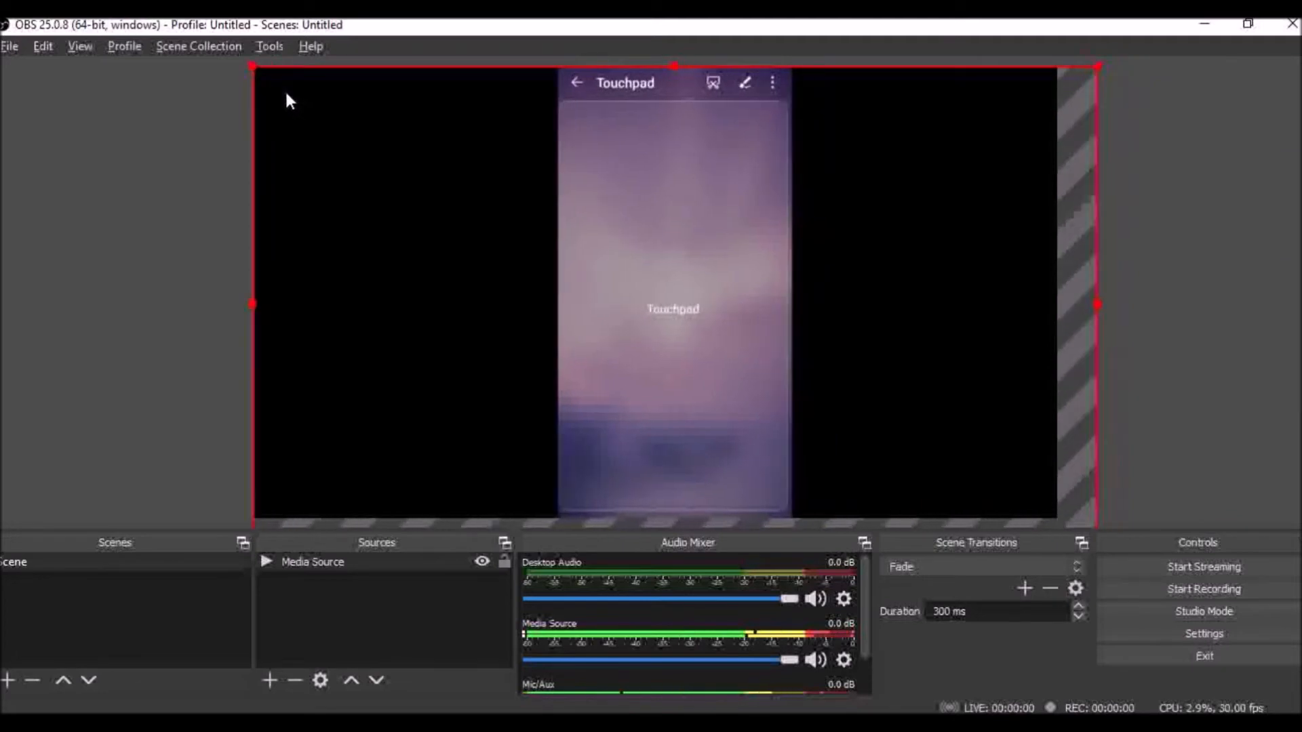
drag(1095, 305, 1065, 307)
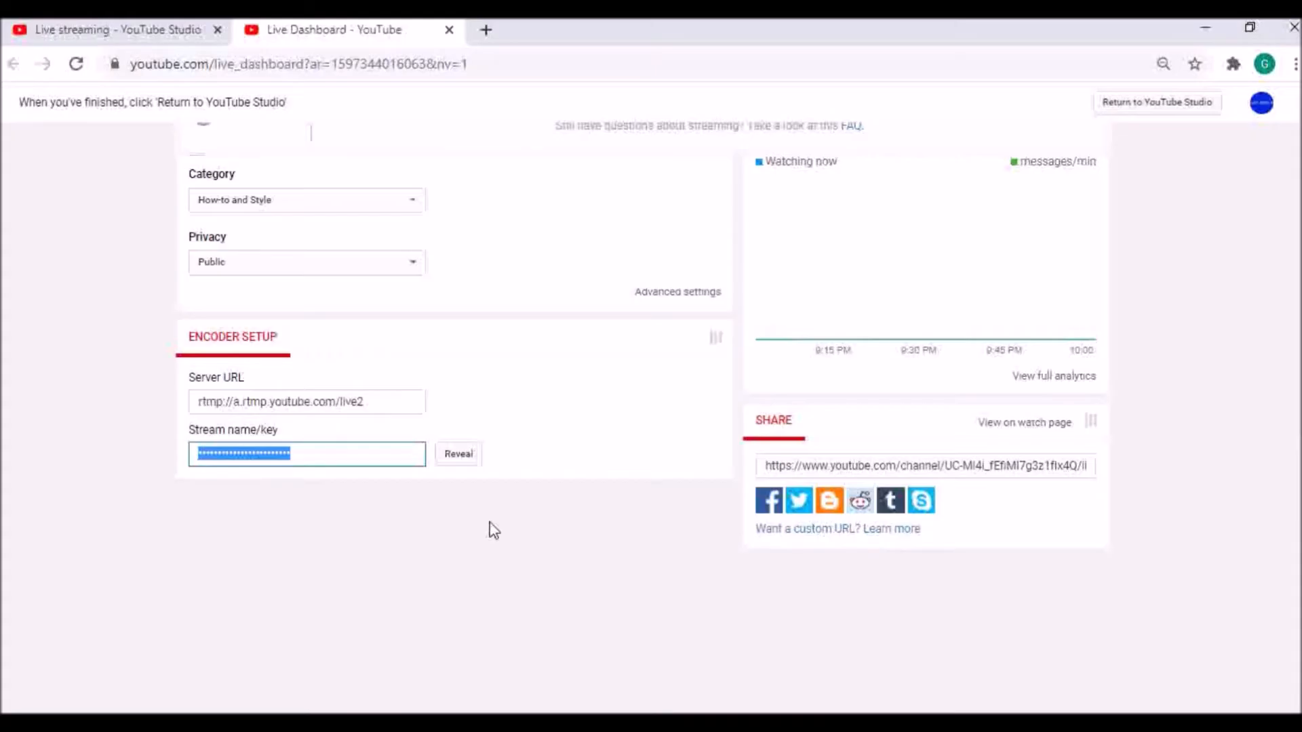
- Return to YouTube's live dashboard and set the stream's description to "TEST VIDEO" and its title to "VIDEO PRESENTATION"
scroll(488, 529, up, 10)
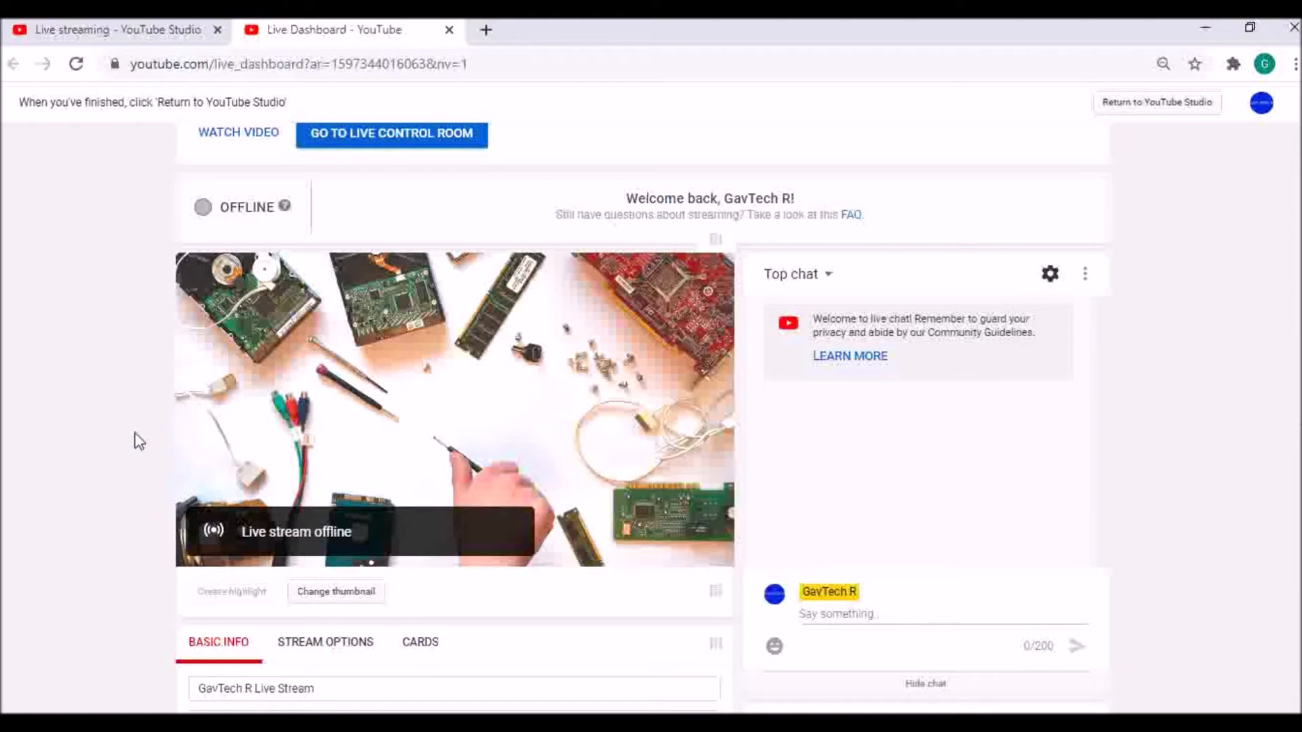
scroll(134, 442, down, 2)
click(238, 572)
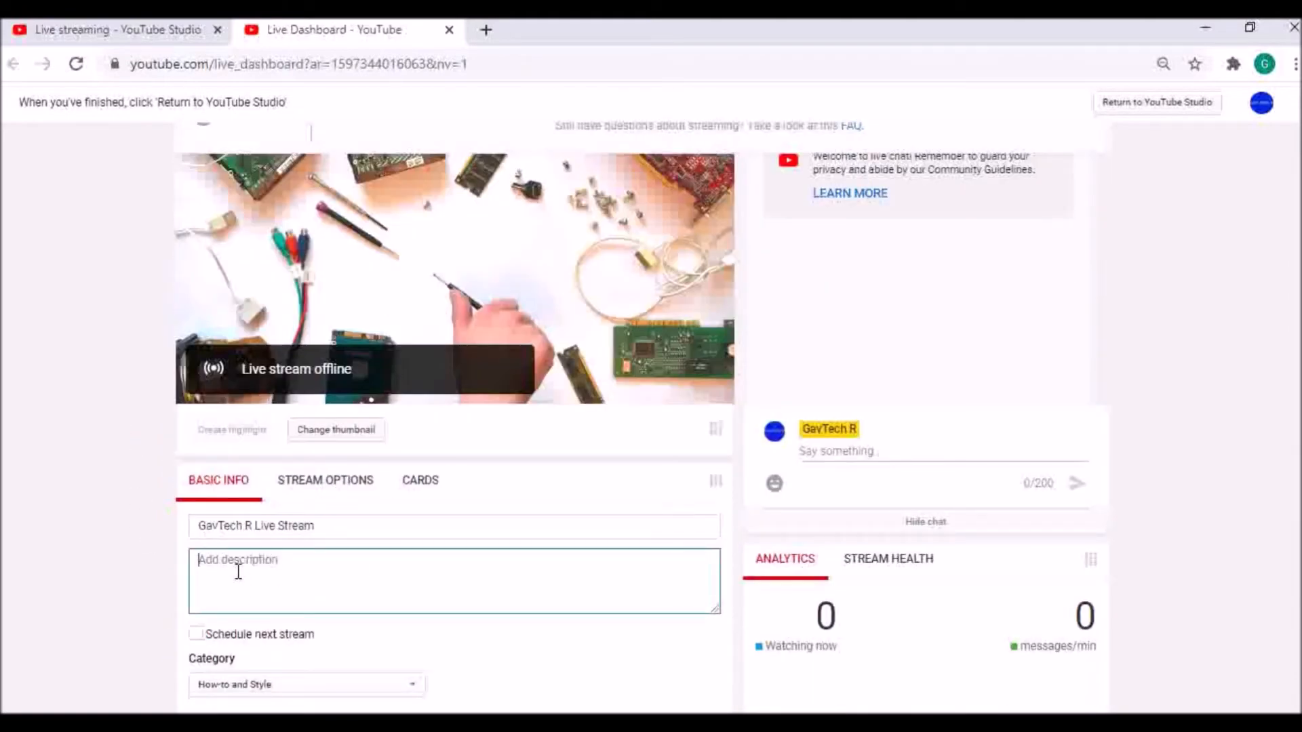
scroll(256, 421, down, 2)
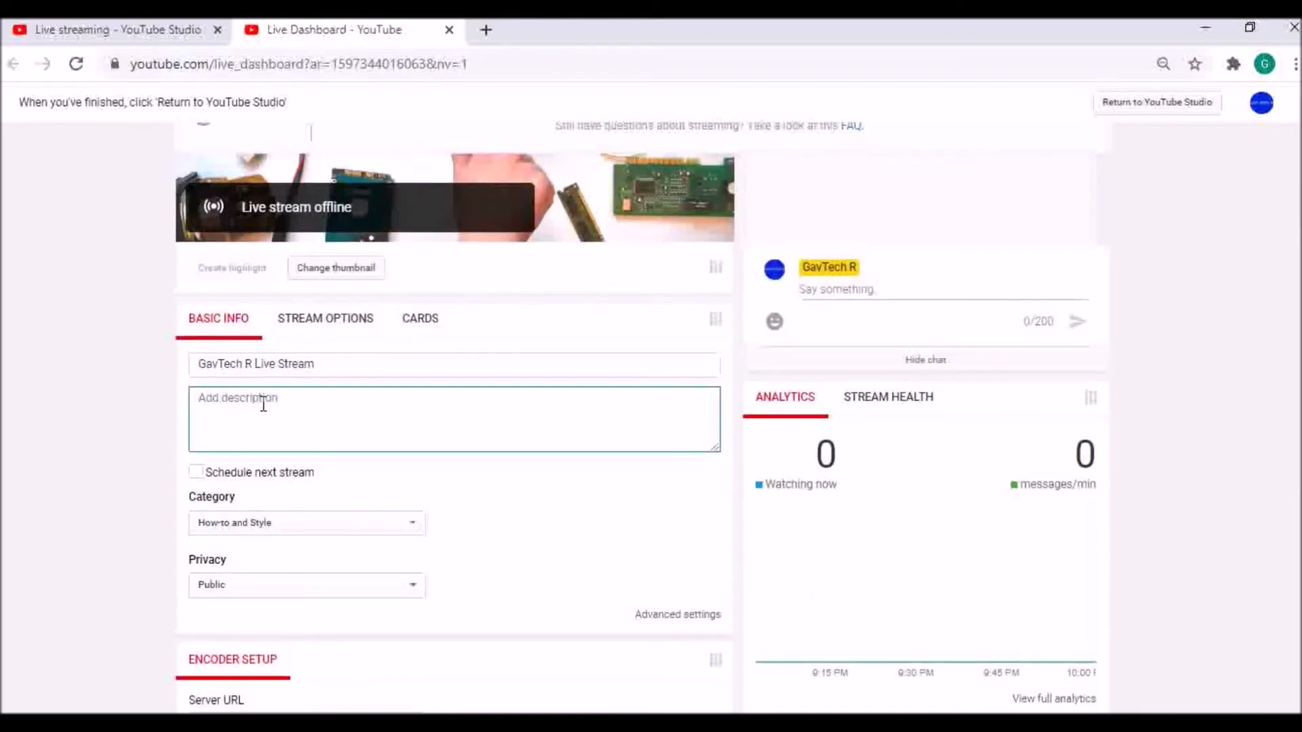
text(TEST)
drag(332, 365, 72, 364)
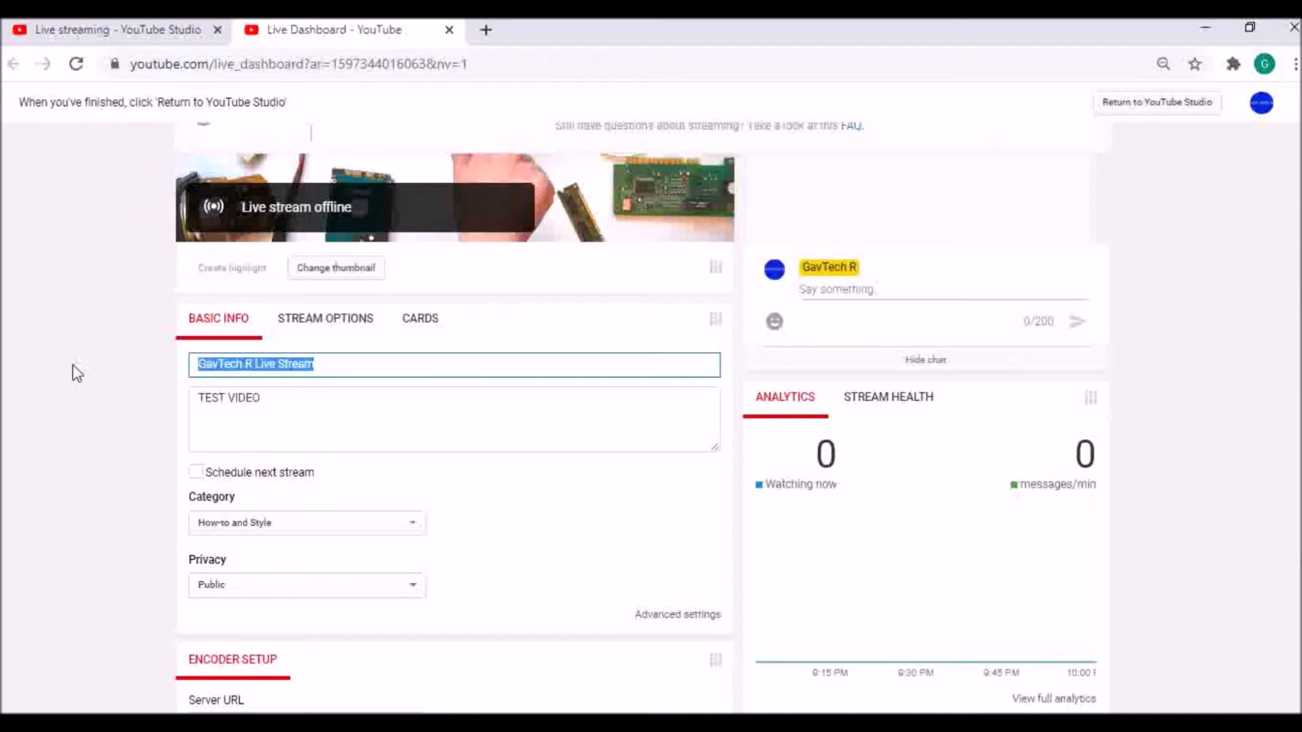
text(VIDEO PRESENTA)
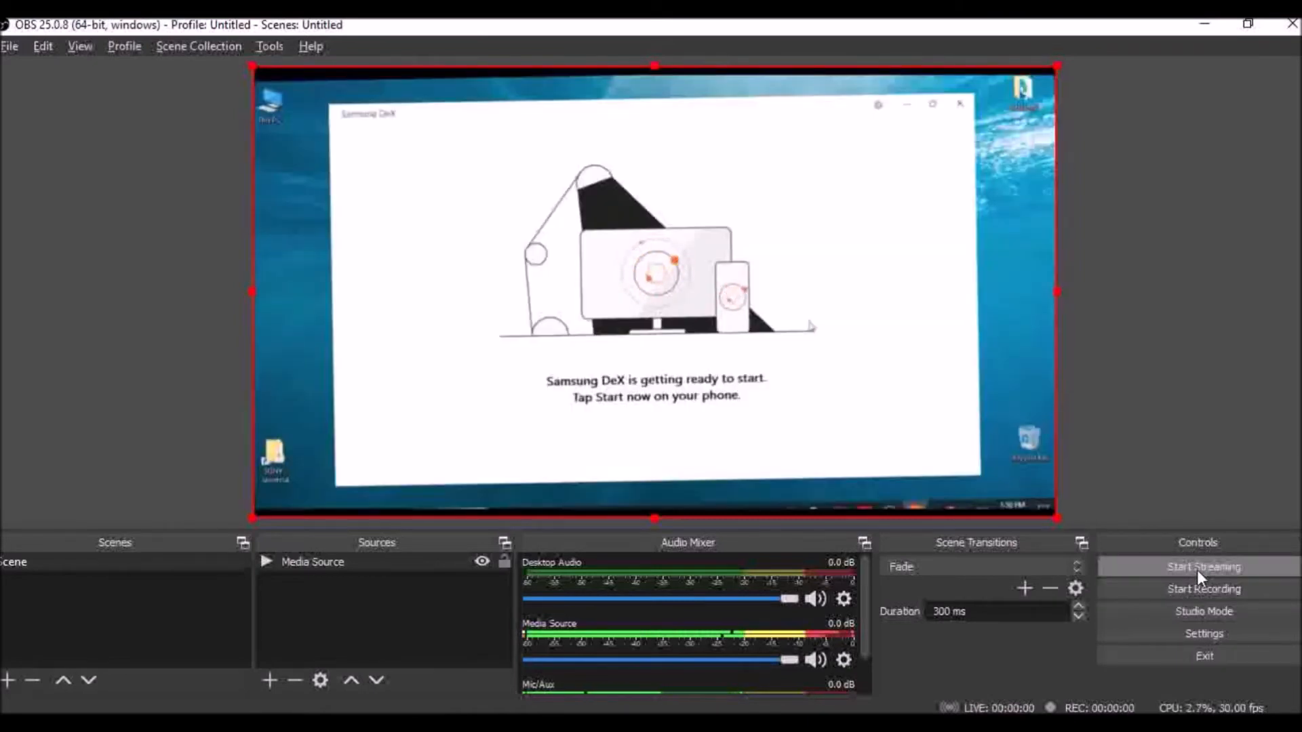
- Start streaming from OBS and show the explanation of the stream health colours on YouTube's live dashboard
click(1200, 568)
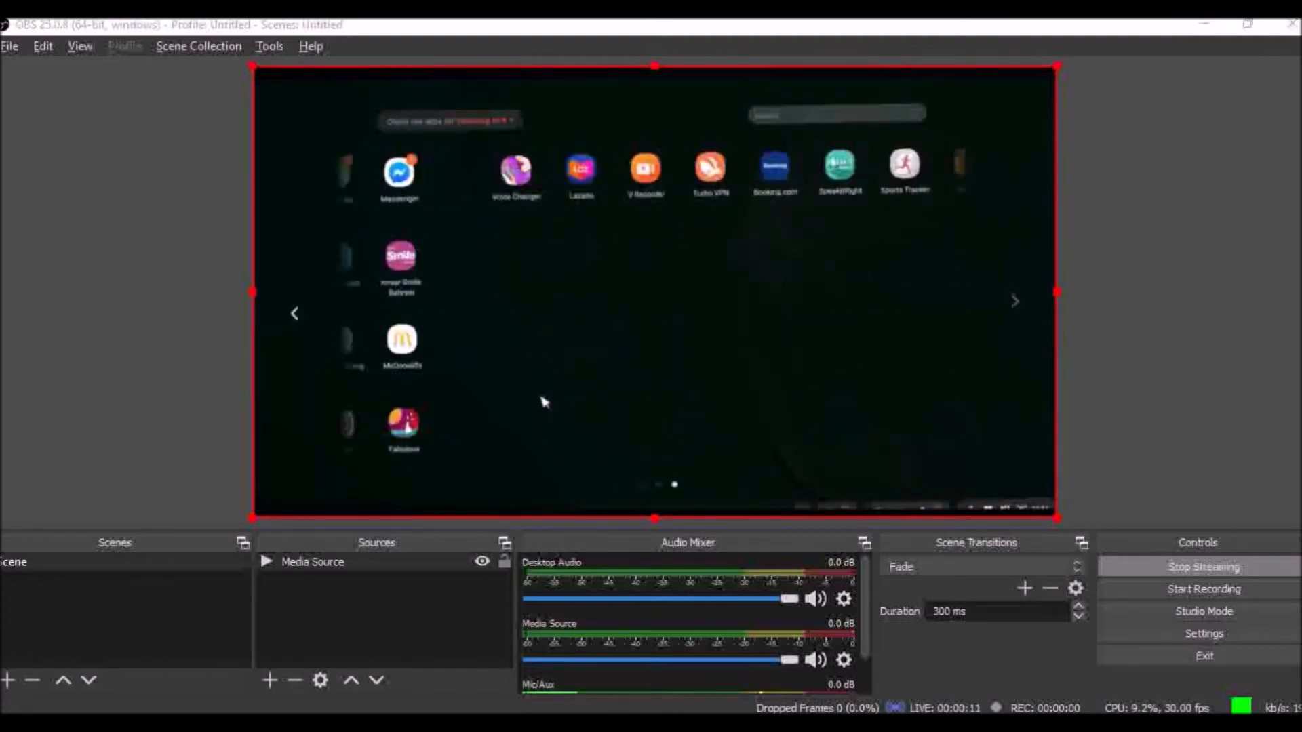
click(419, 723)
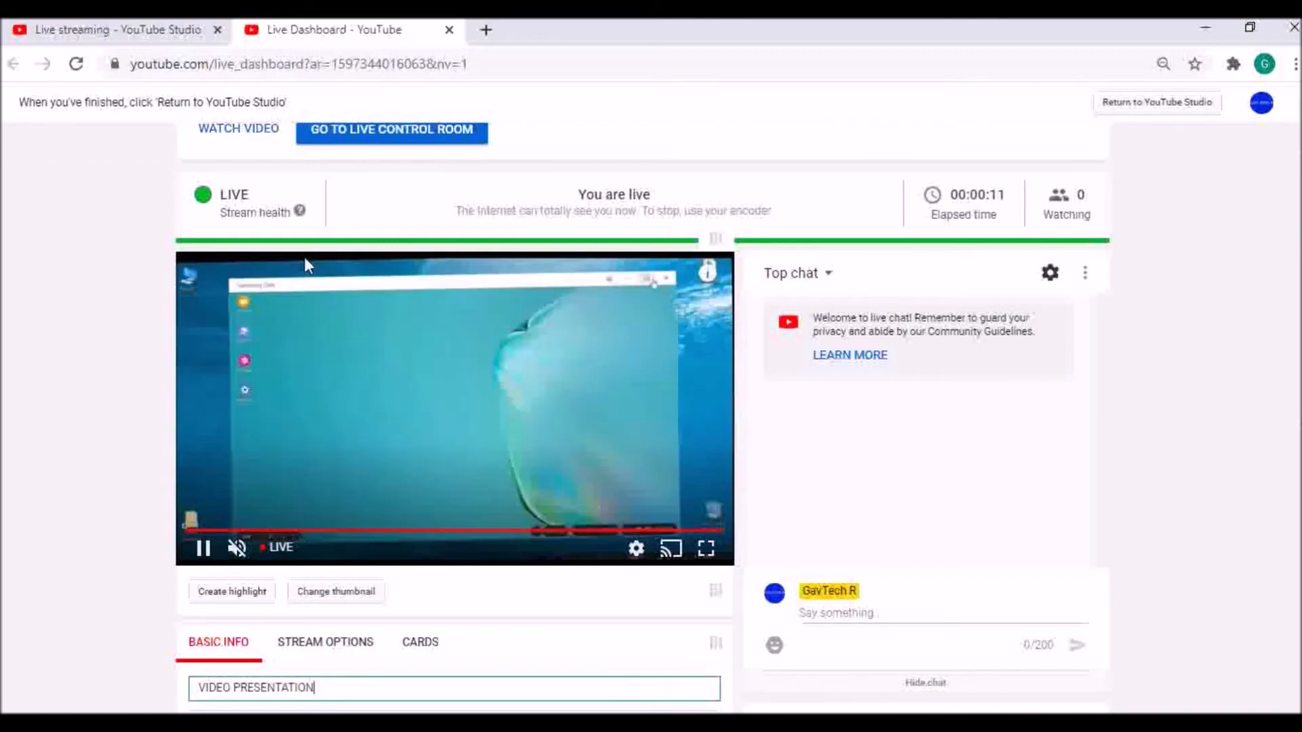
click(296, 211)
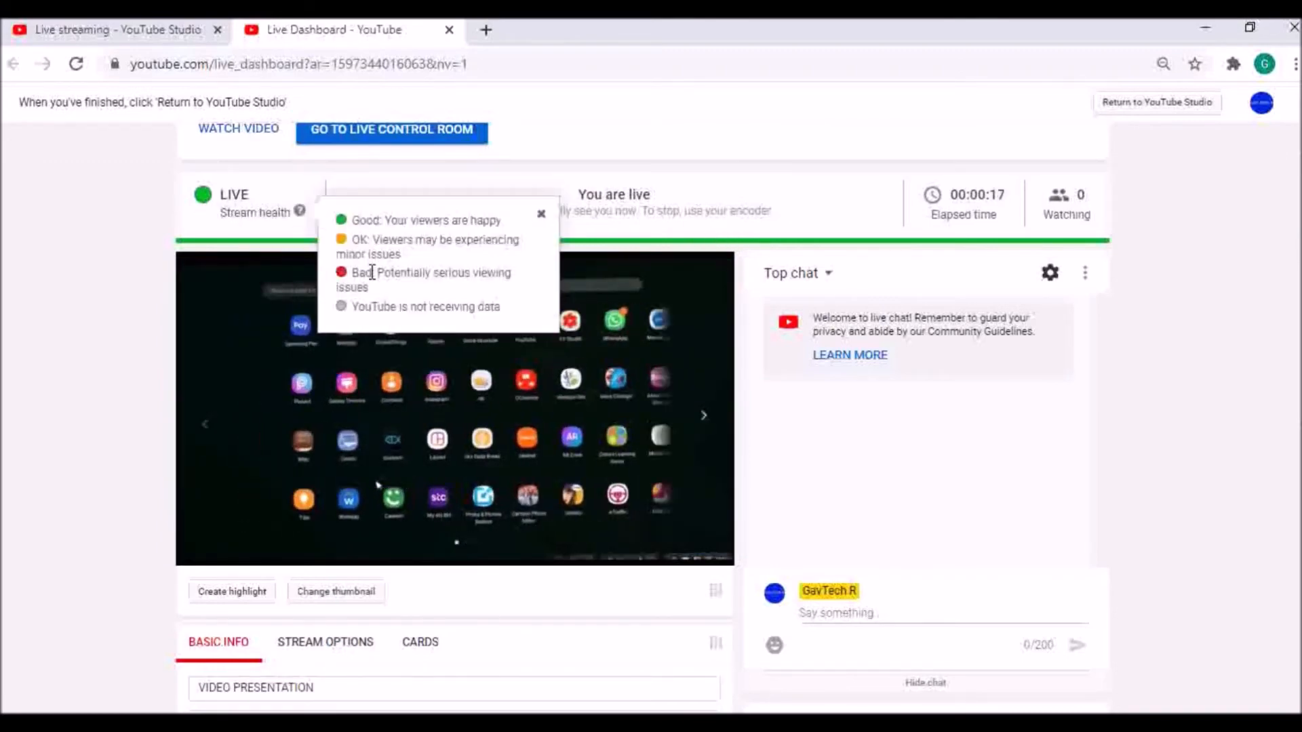
- Close the stream health explanation and post the message "HELLO" in the stream's live chat
click(152, 232)
click(853, 613)
text(HELLO)
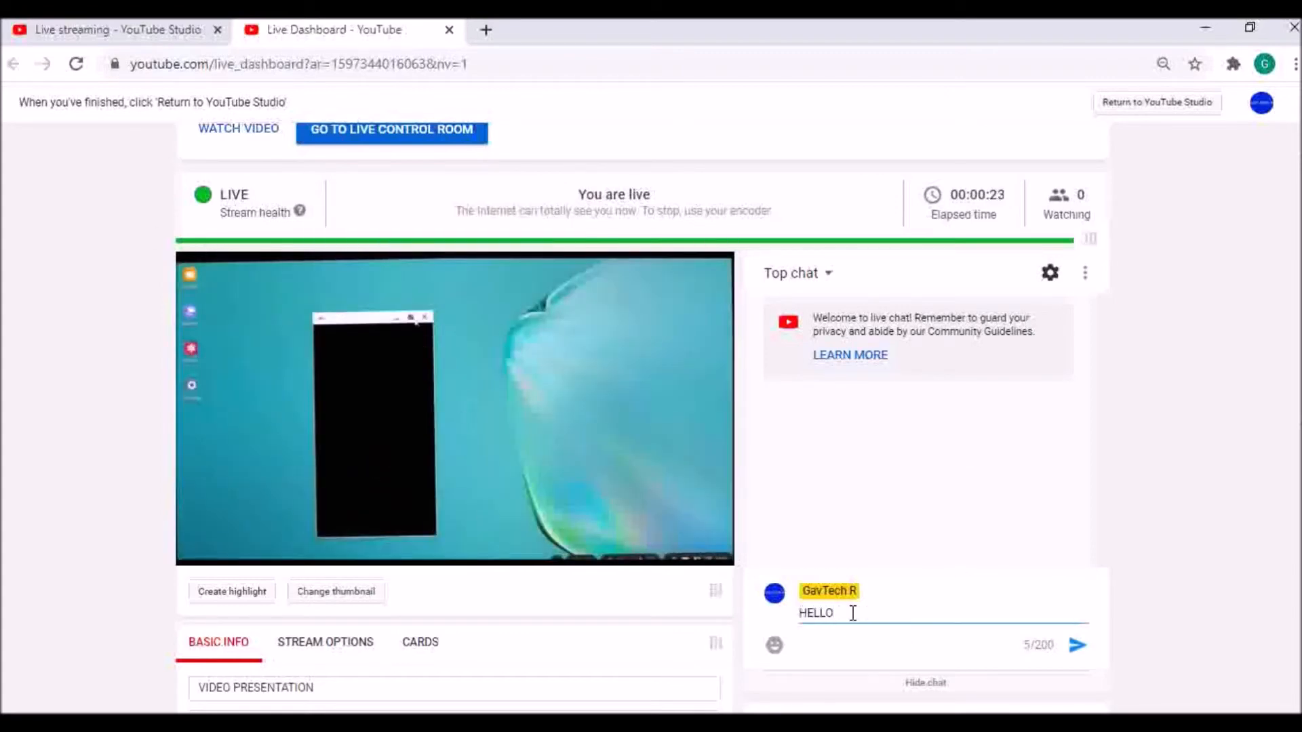
key(Return)
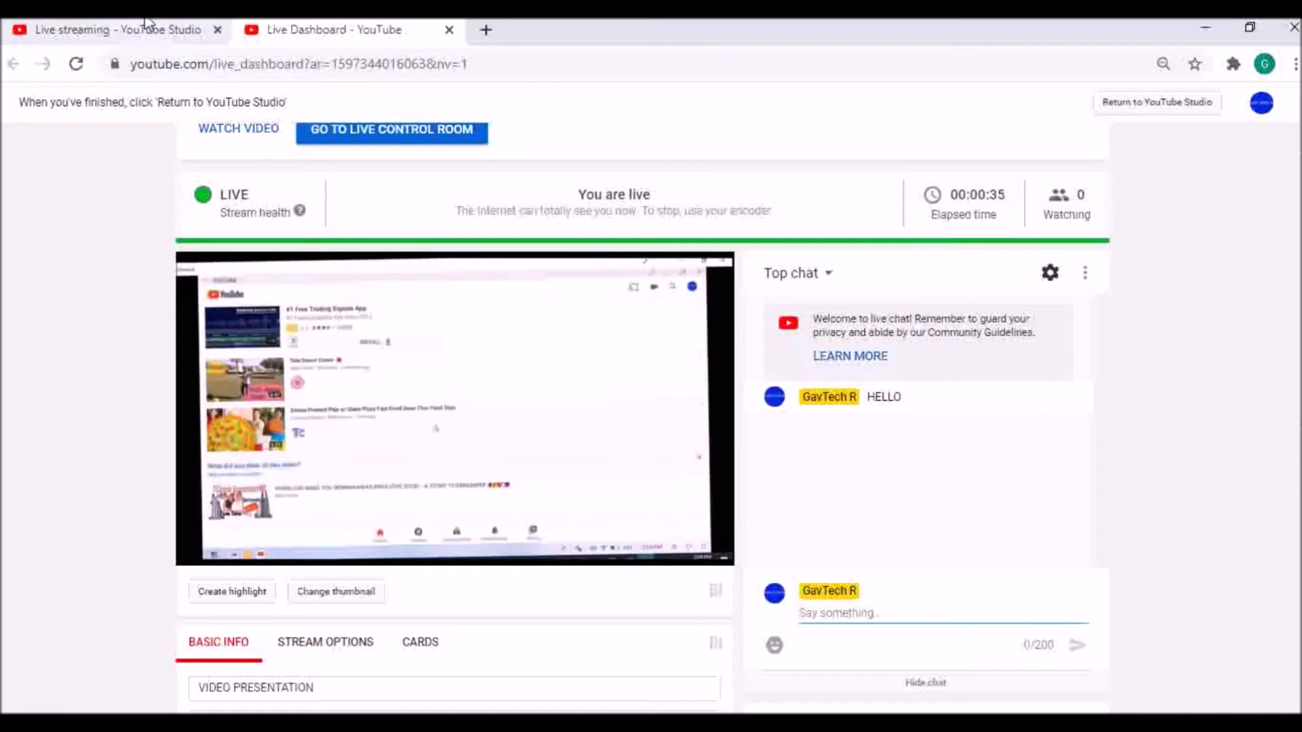
- Open a YouTube page in a new browser tab
click(486, 29)
text(YOU)
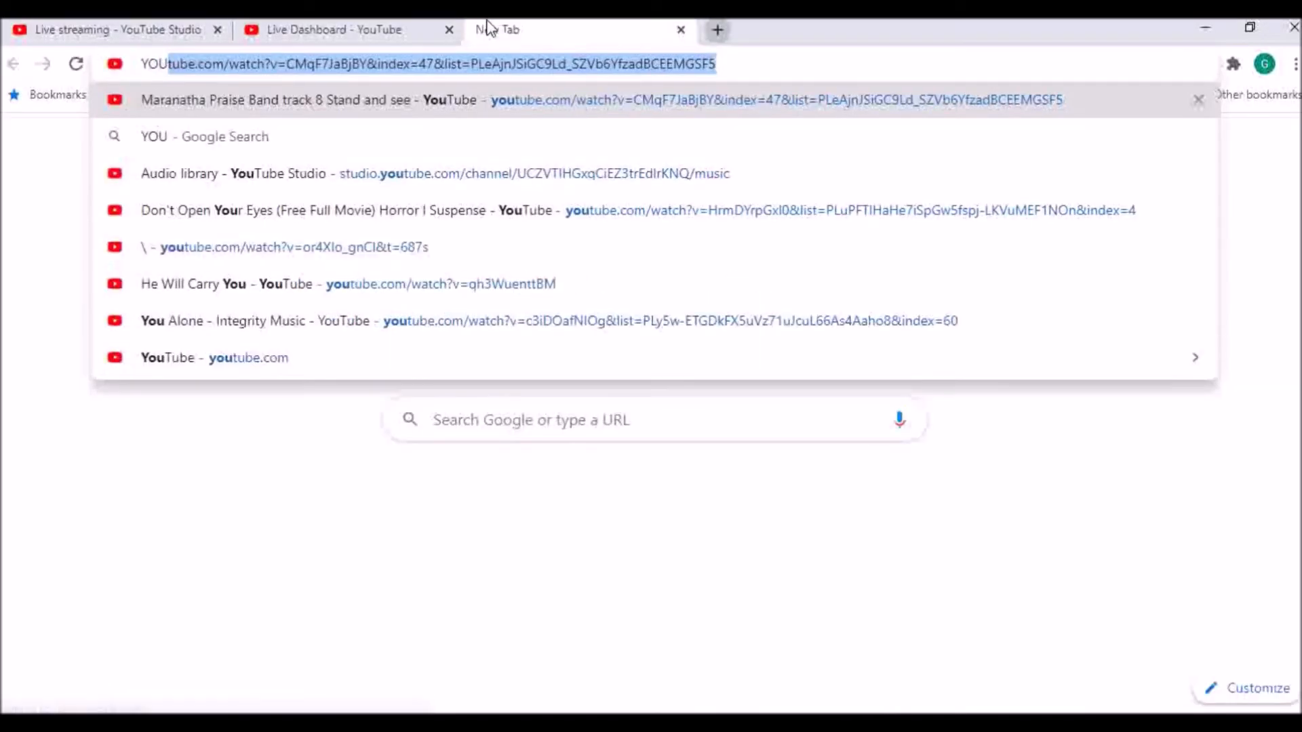
key(Return)
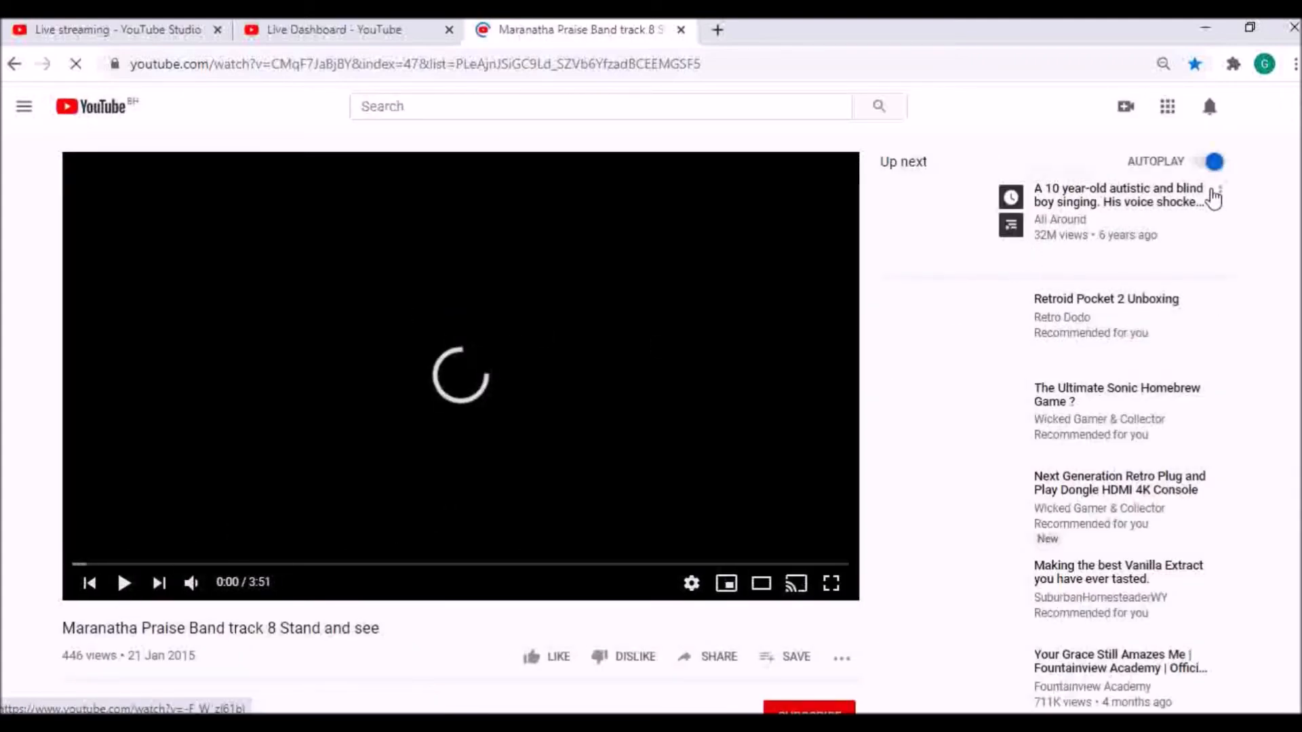
- Go to the account's own channel and open the live "VIDEO PRESENTATION" stream as a viewer sees it
click(1209, 109)
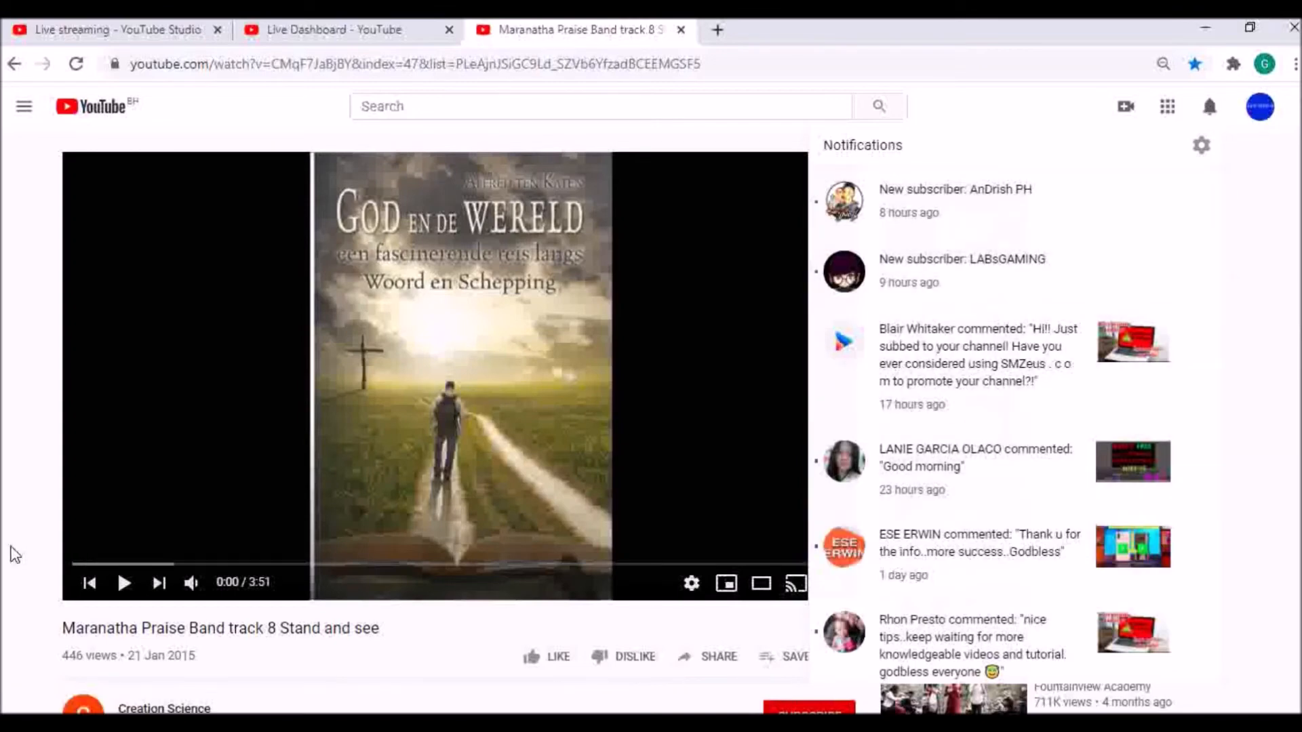
click(29, 412)
click(1263, 110)
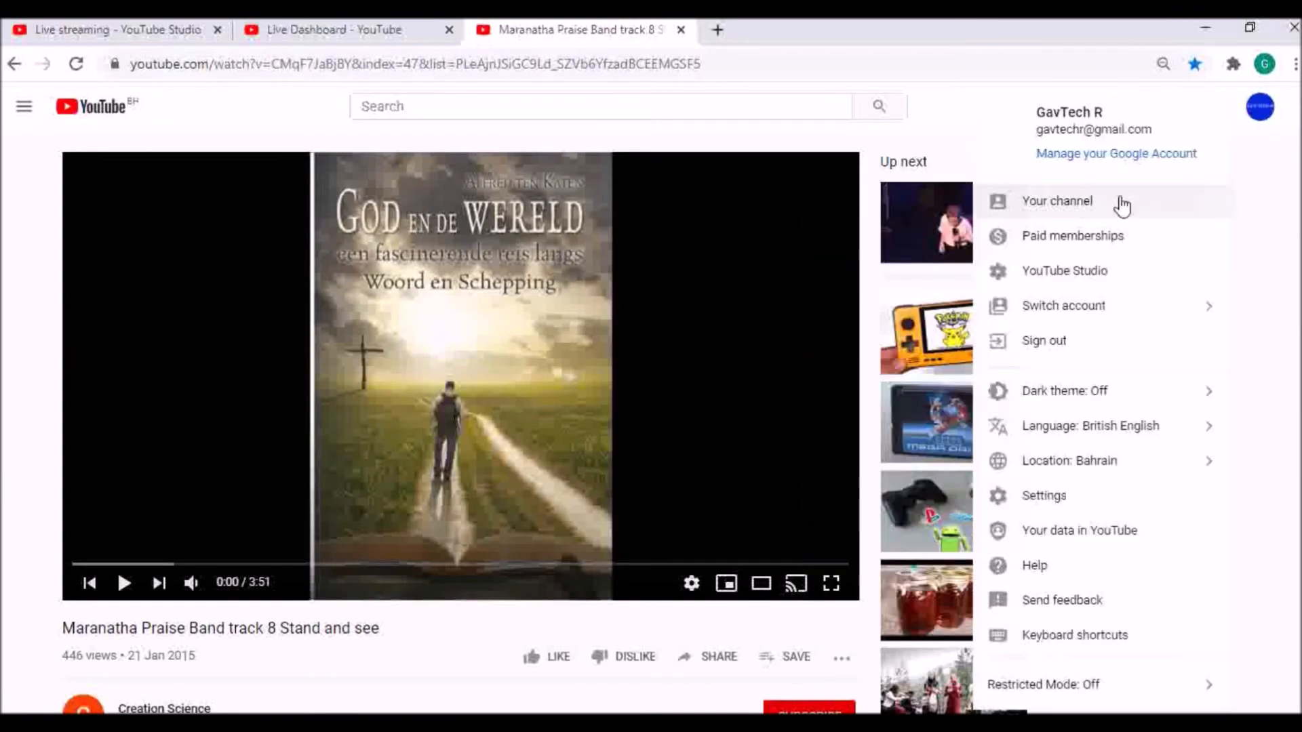
click(1070, 204)
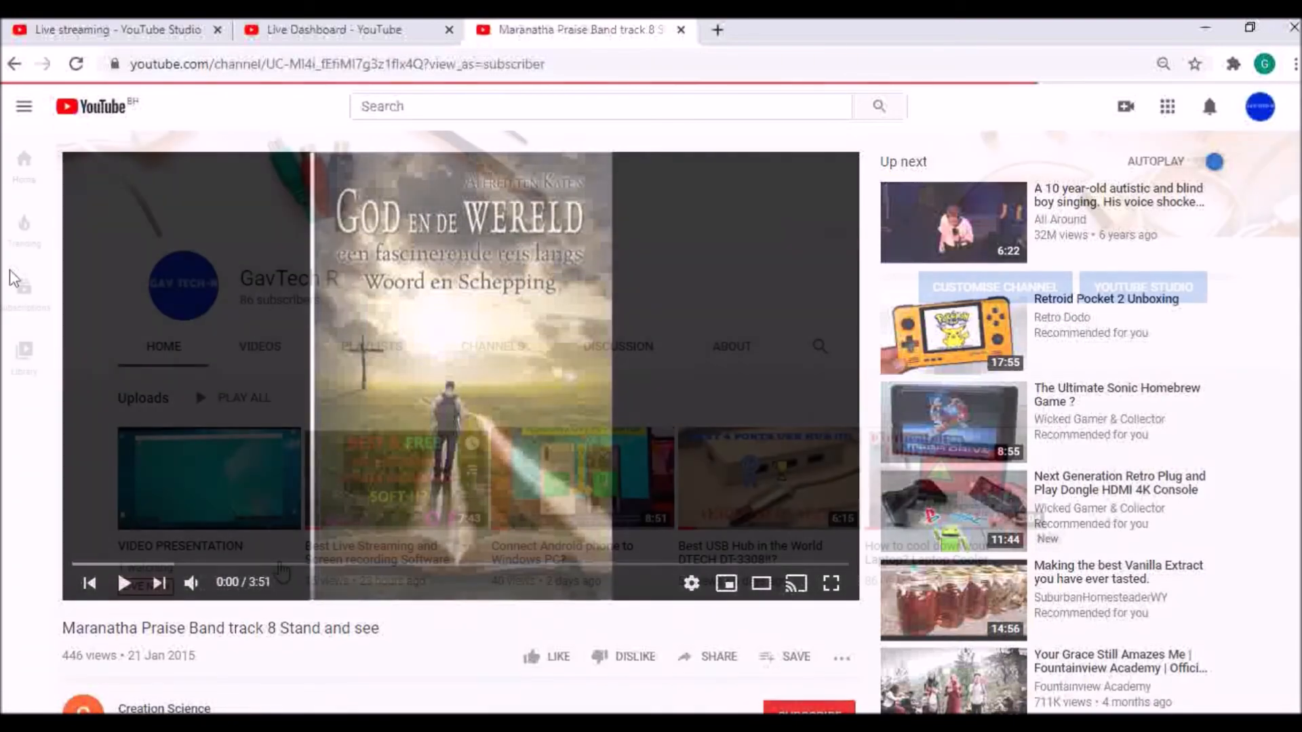
mouse_move(271, 564)
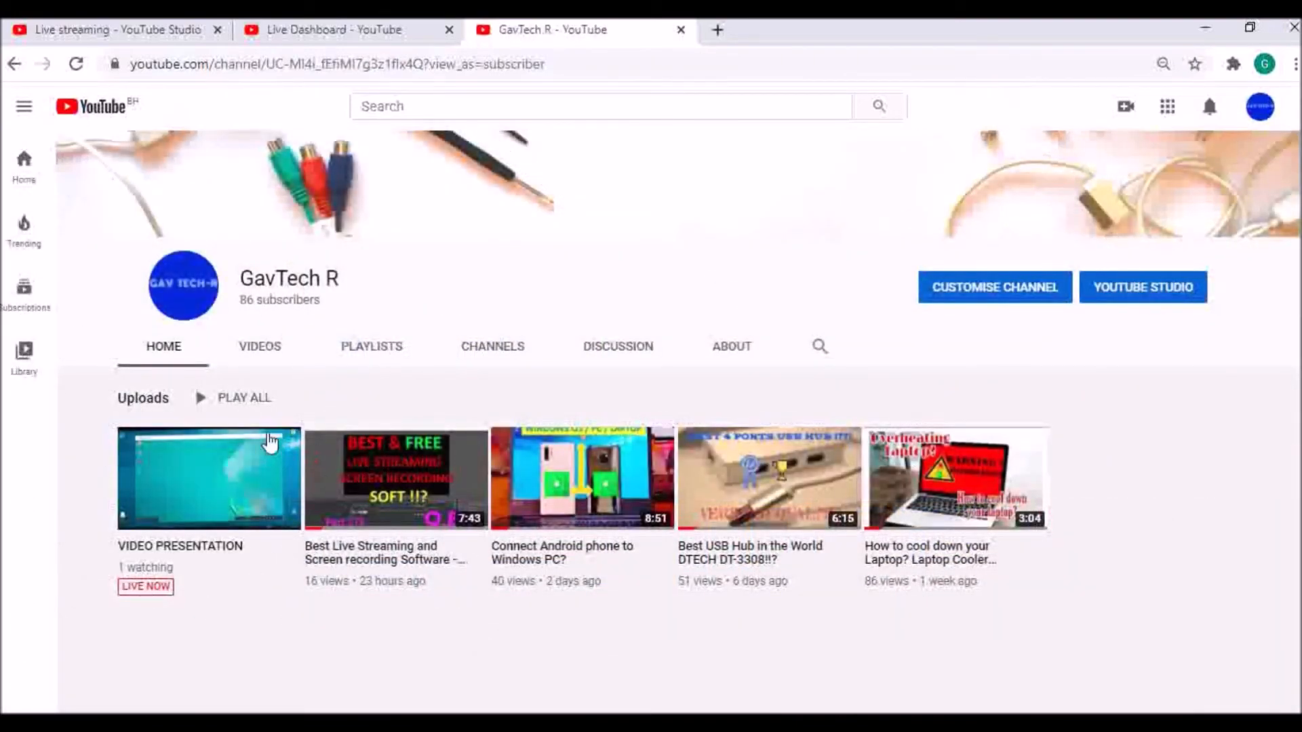
click(197, 520)
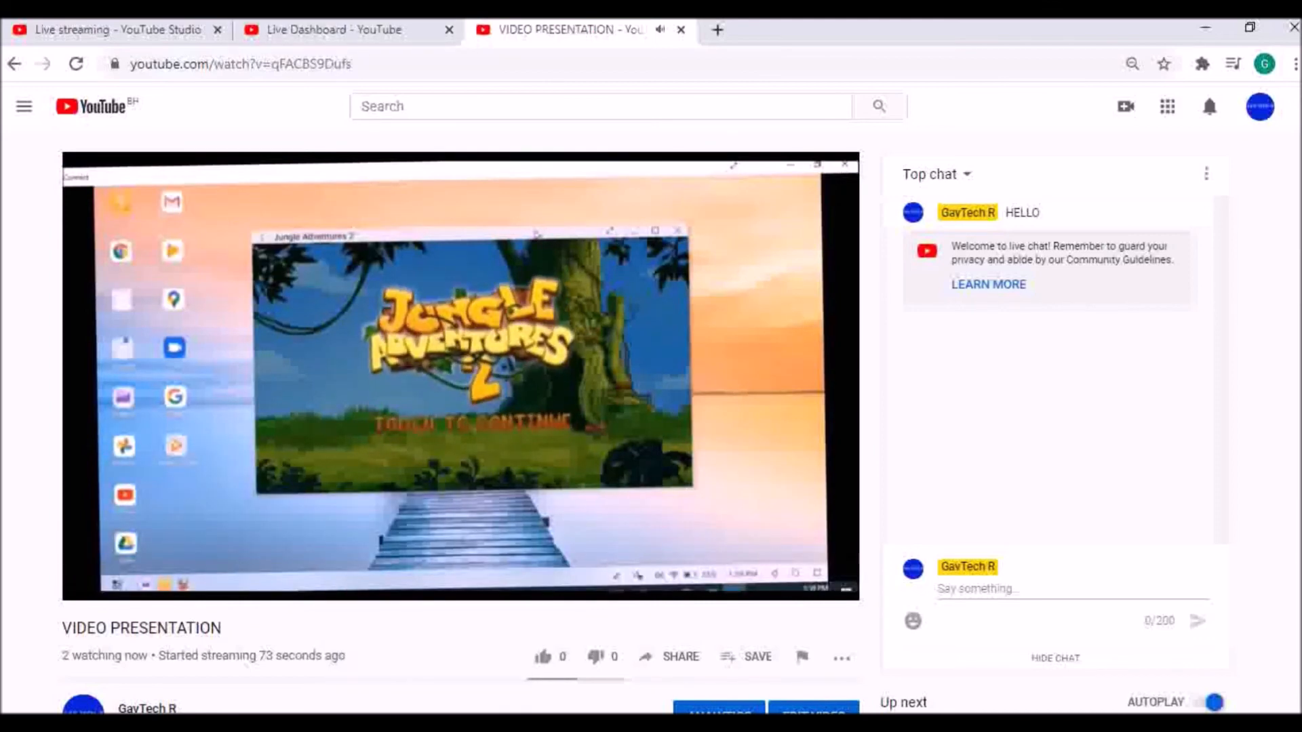
- Compare the OBS preview with the YouTube watch page, and stop the stream from OBS
key(alt+Tab)
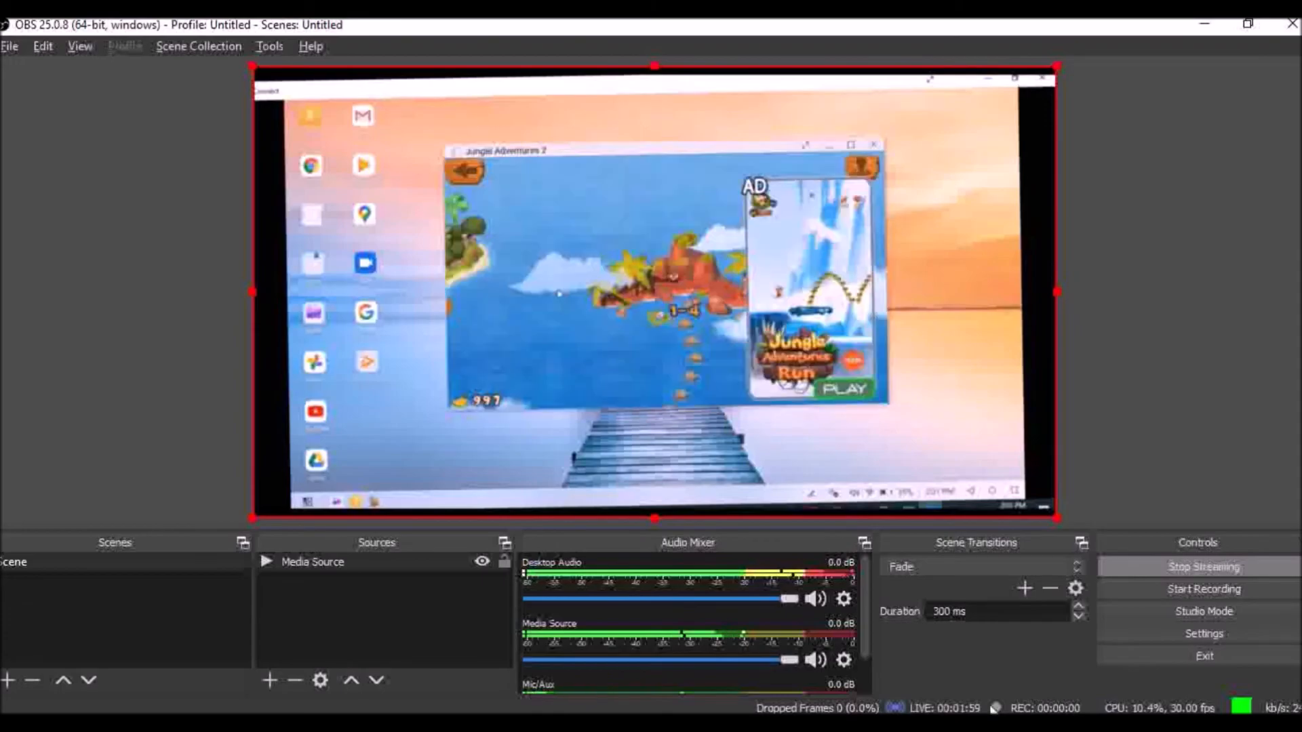
key(alt+Tab)
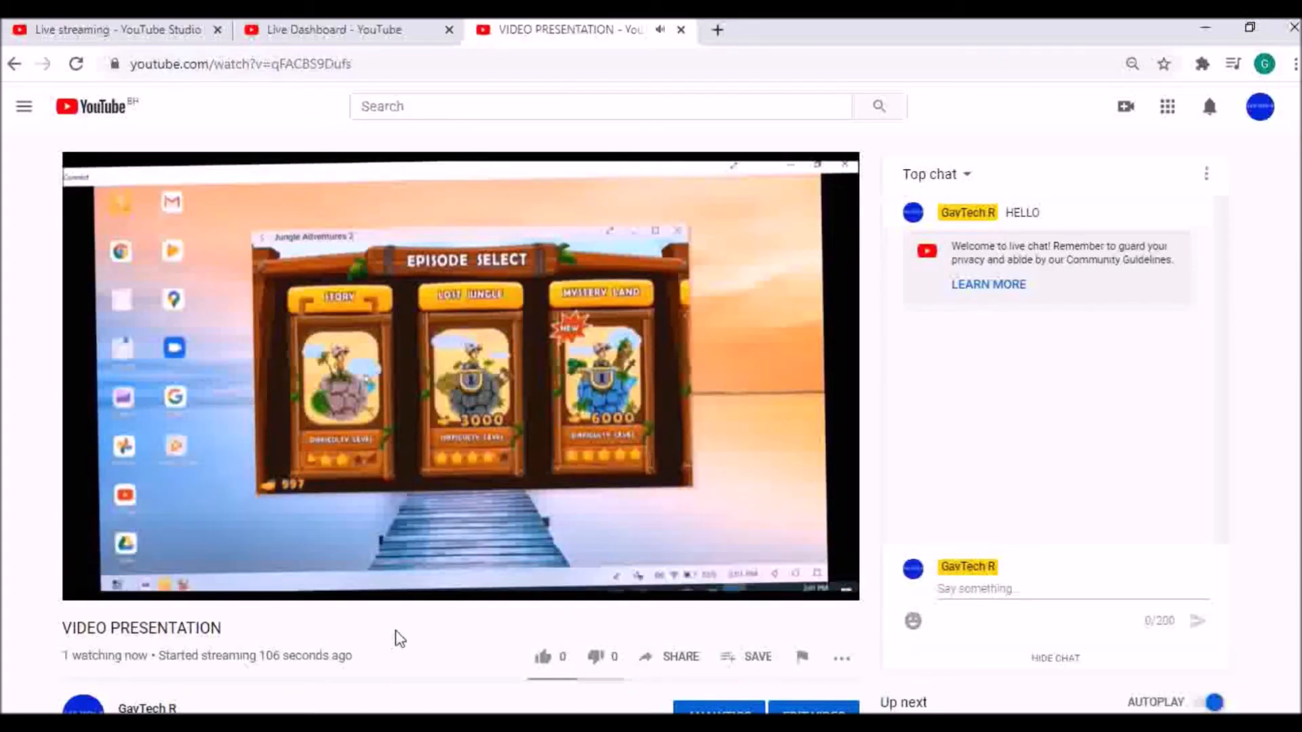
key(alt+Tab)
click(1188, 569)
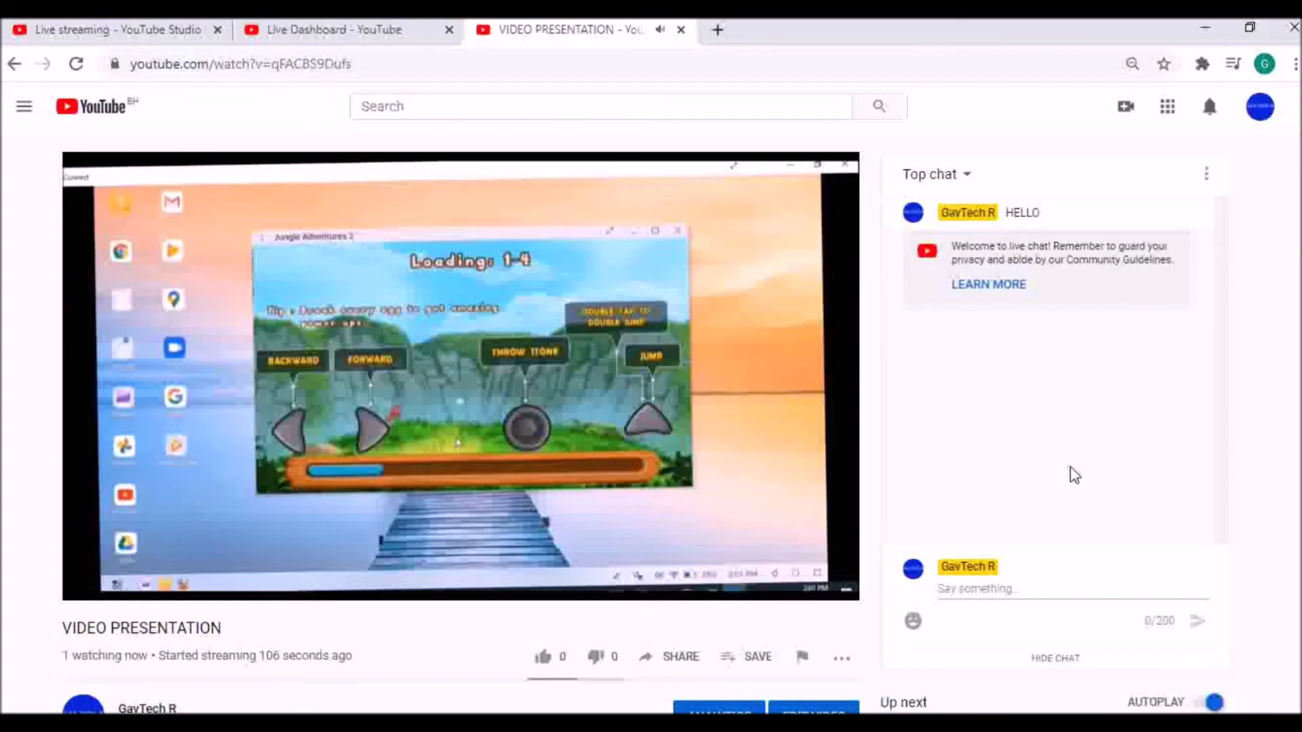
- Return to YouTube's live dashboard and review the ended stream's status, elapsed time, chat and analytics
click(318, 29)
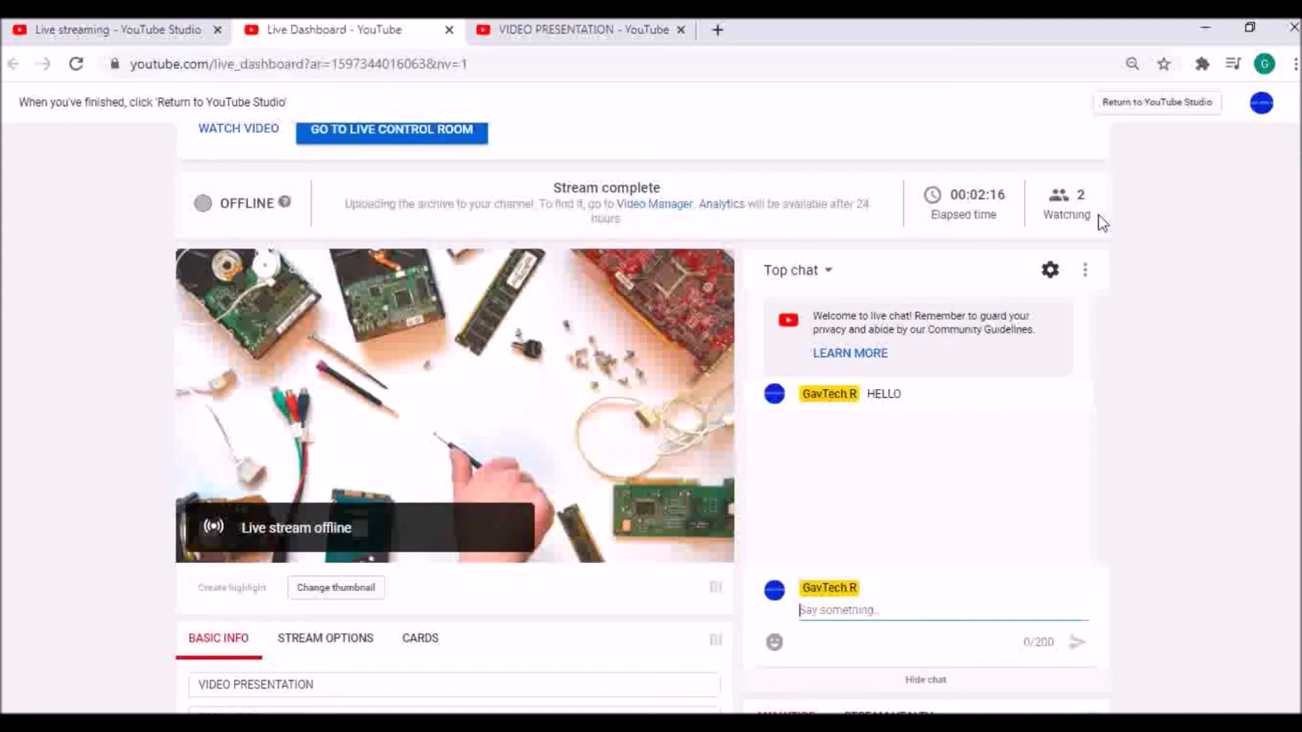
scroll(144, 441, down, 8)
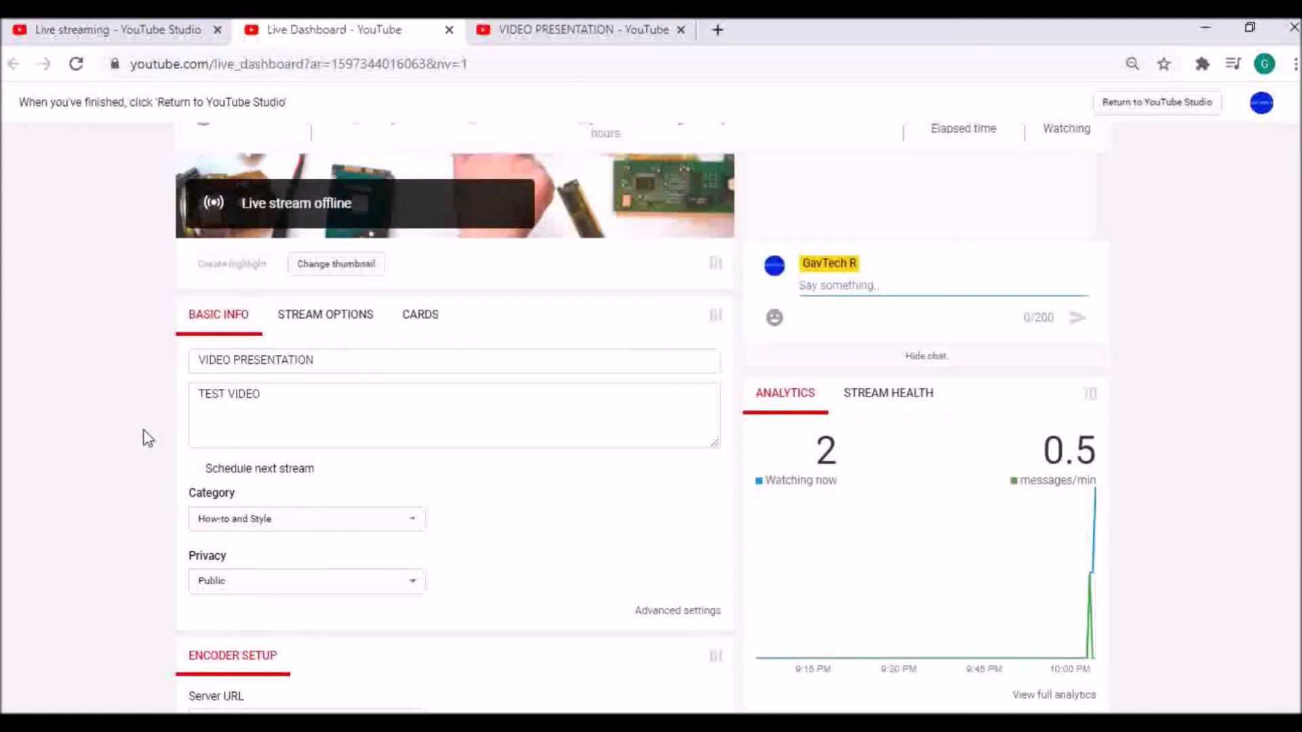
scroll(150, 436, up, 7)
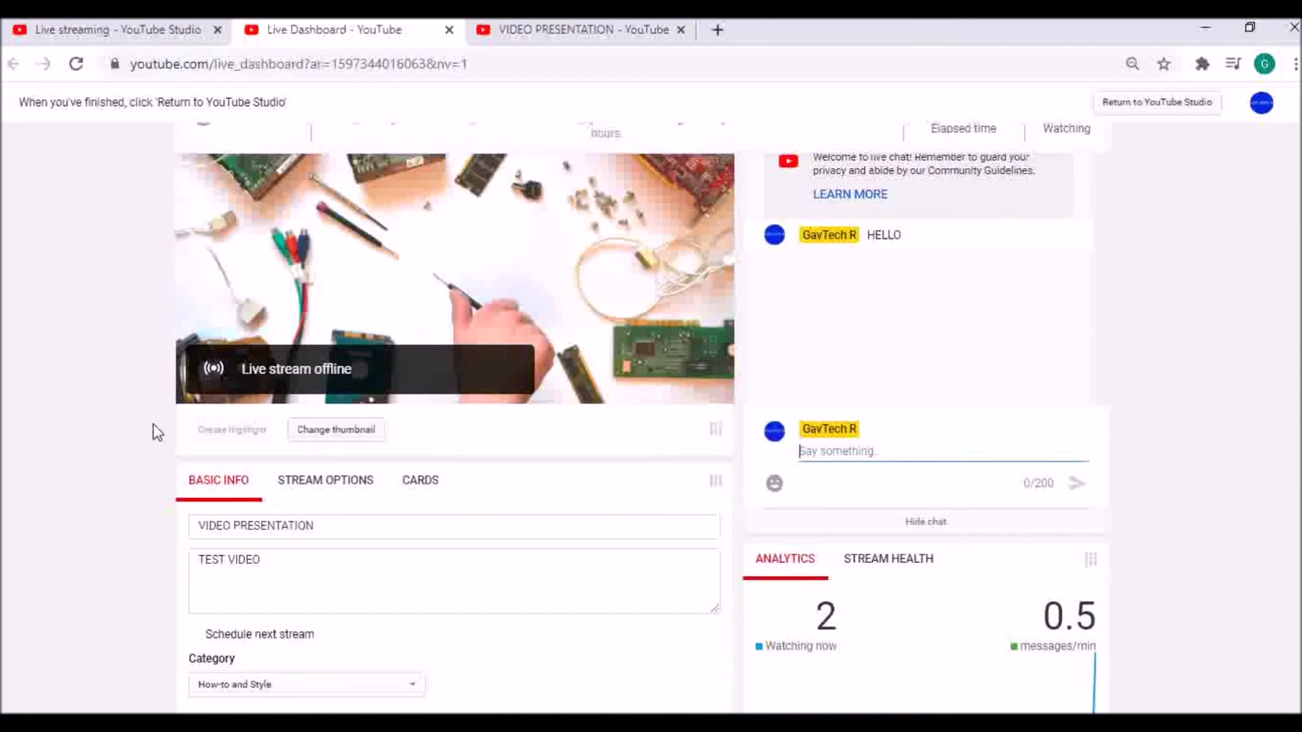
scroll(193, 432, up, 4)
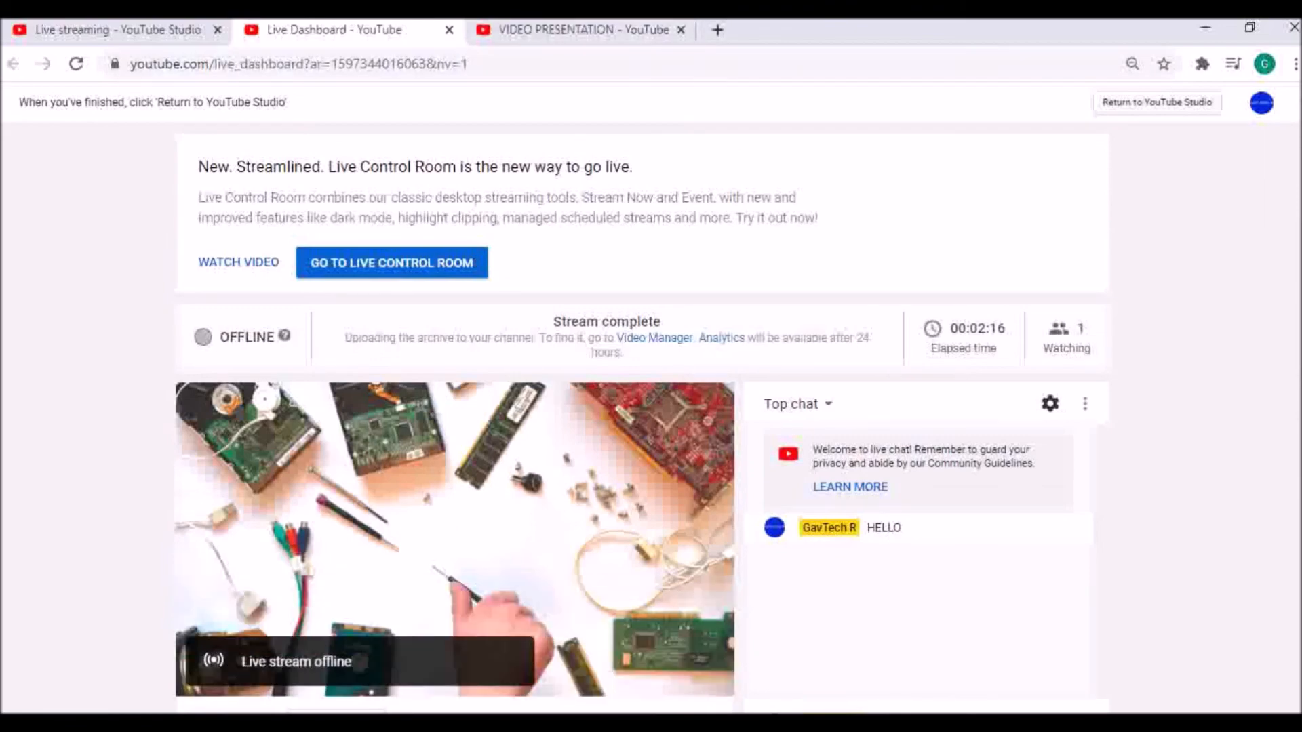
- Switch to OBS and delete the Media Source from the scene
key(alt+Tab)
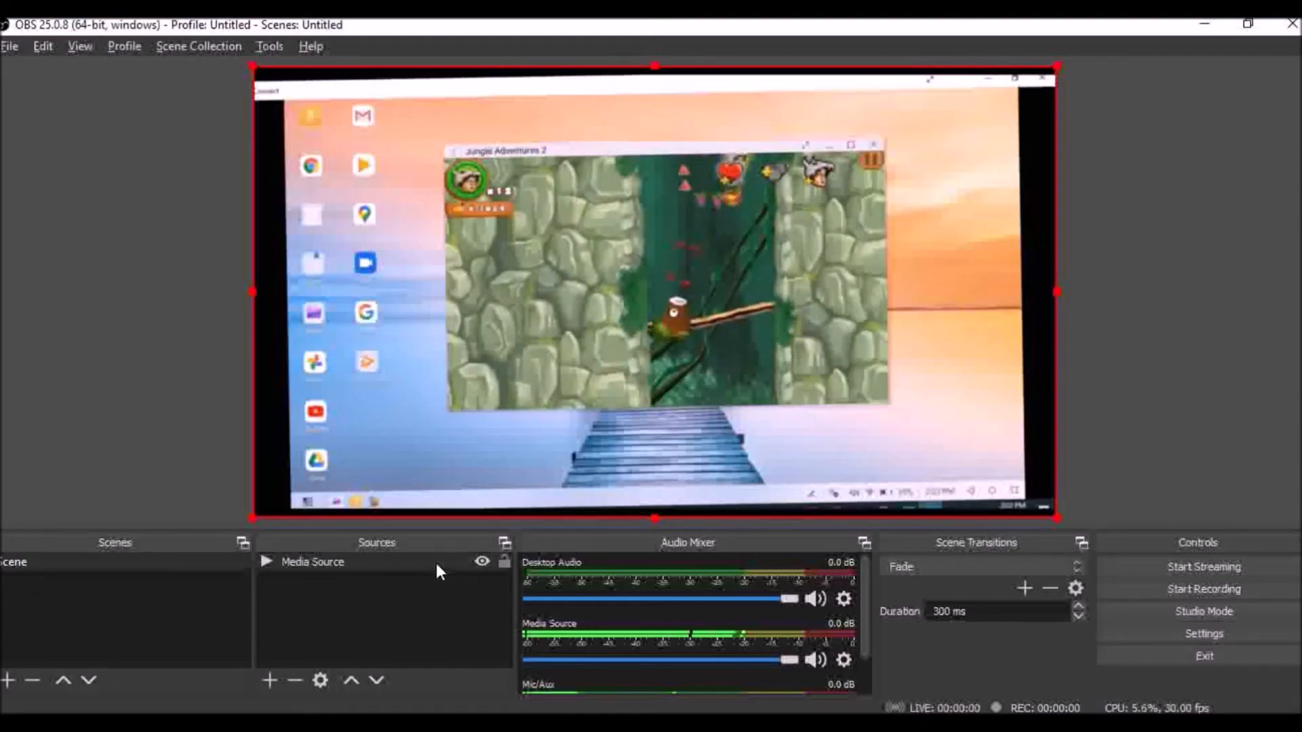
click(336, 561)
key(Delete)
key(Return)
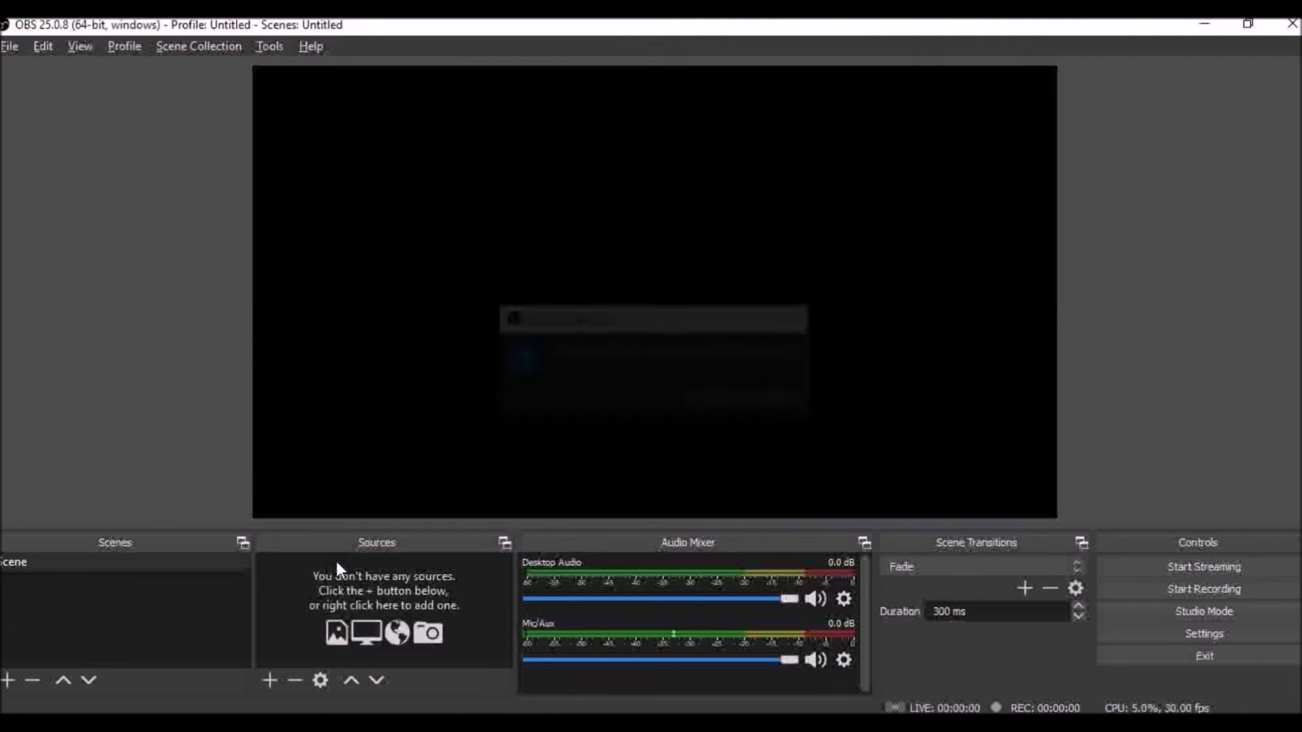